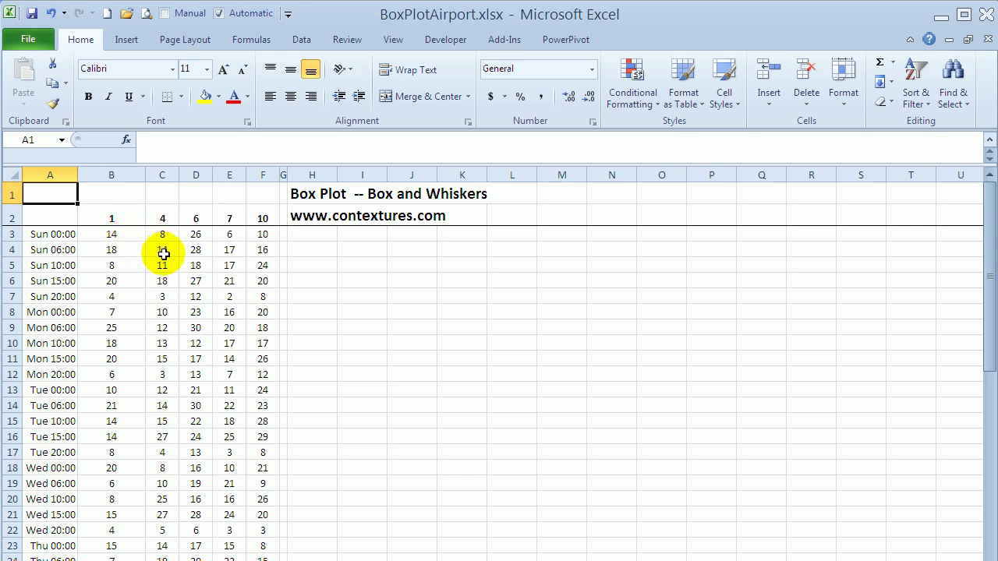
Step: Try a 2-D line chart of the whole data table, placed beside the data and widened, and delete it
left_click(120, 234)
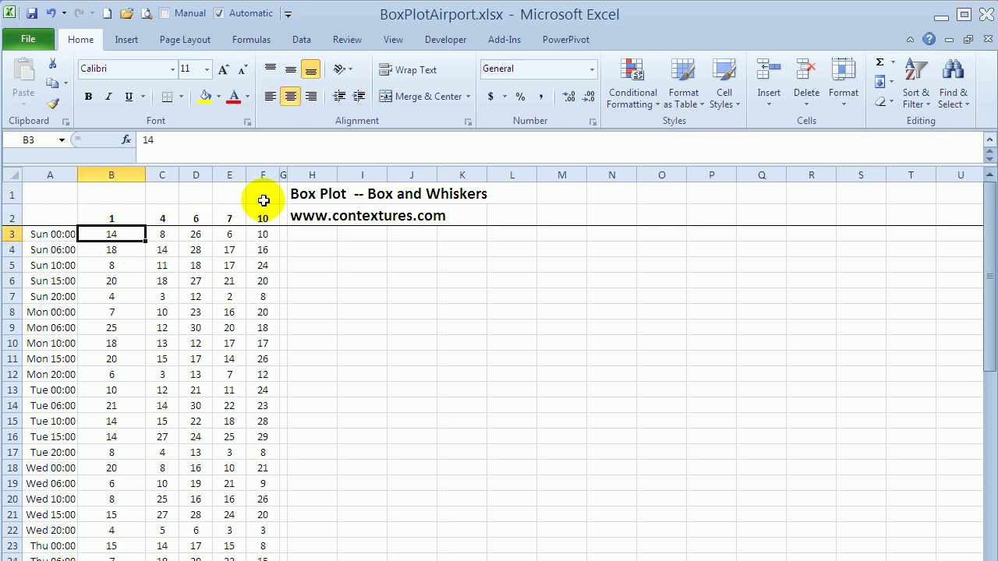
left_click(125, 41)
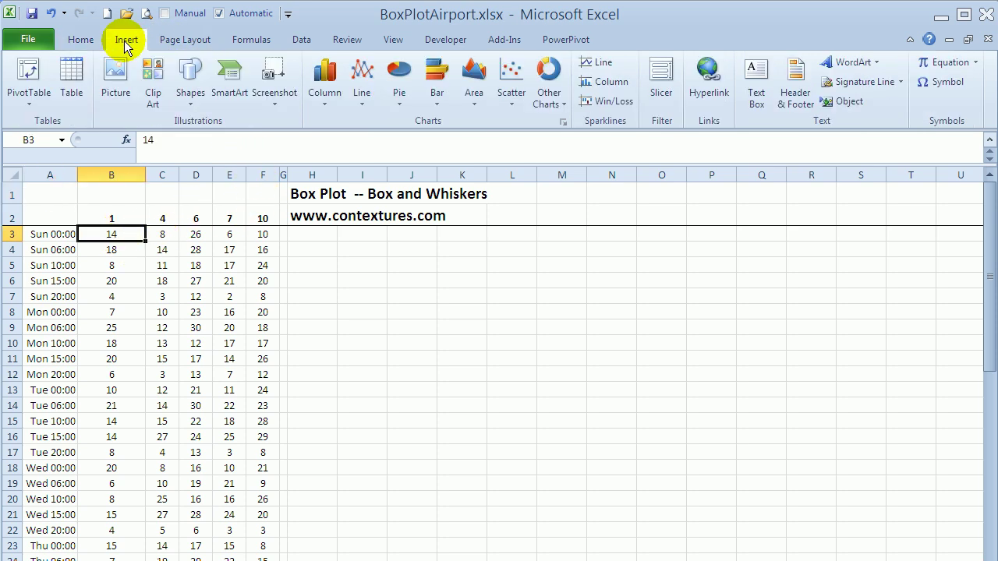
left_click(363, 102)
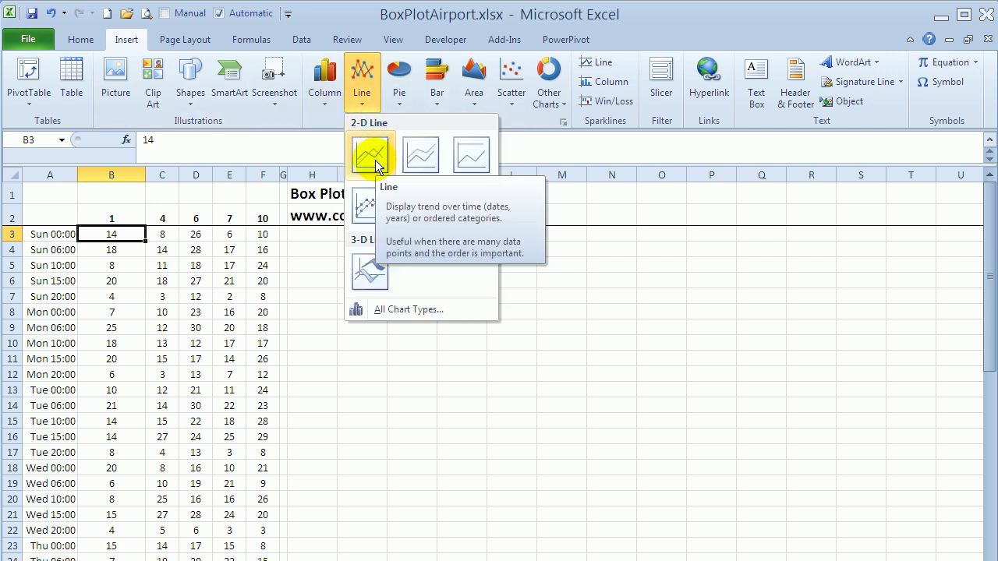
left_click(375, 160)
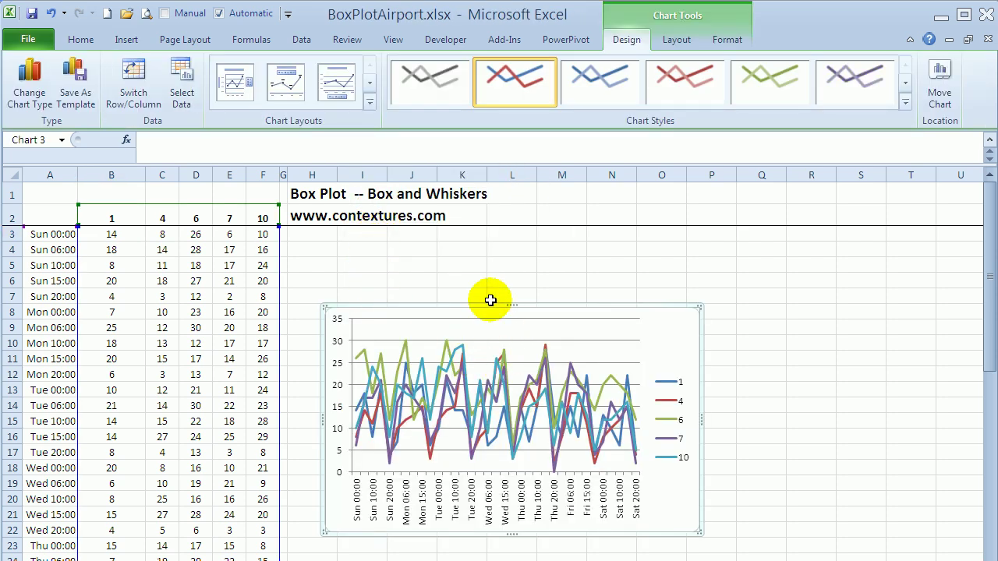
left_click_drag(486, 304, 447, 252)
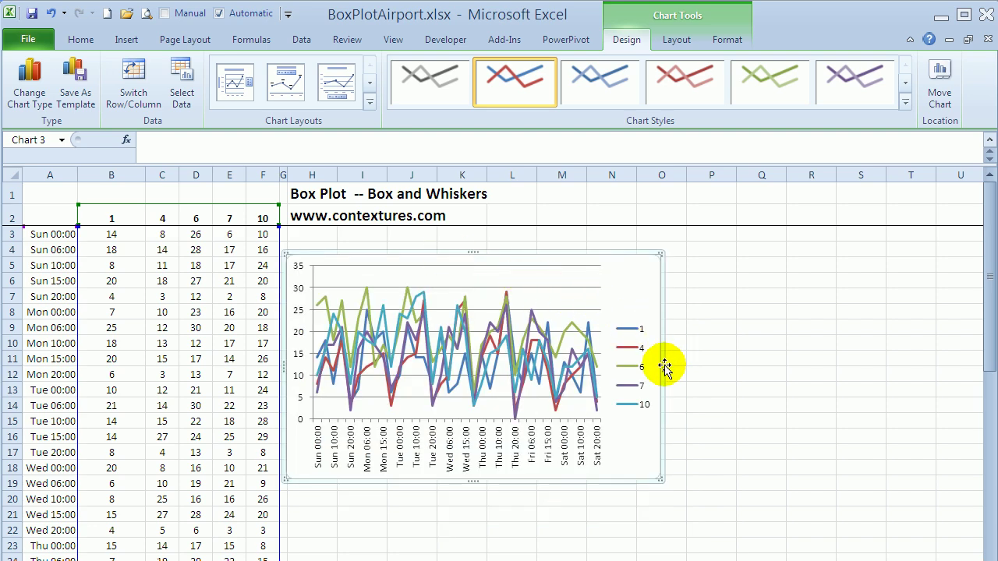
left_click_drag(661, 367, 705, 370)
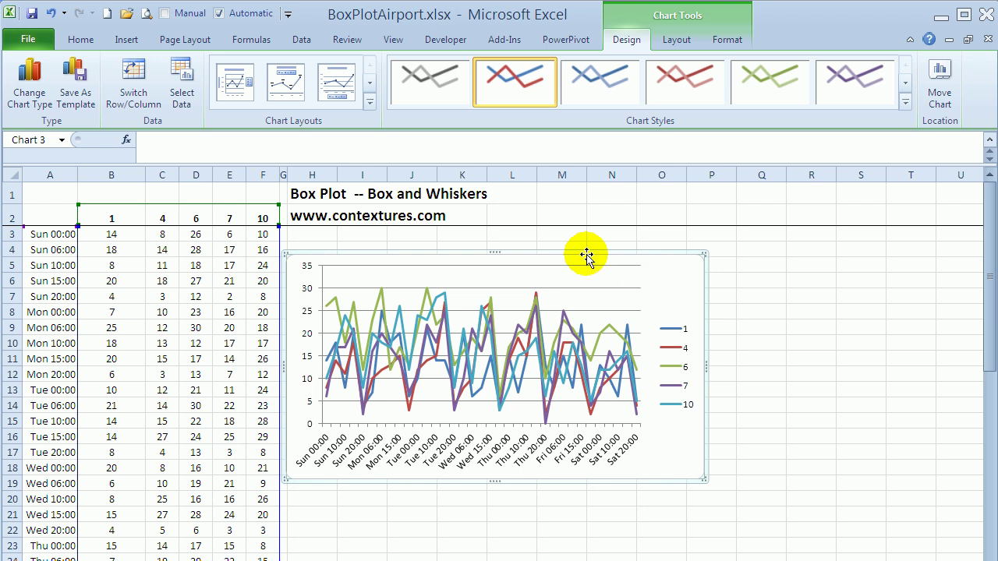
key("Delete")
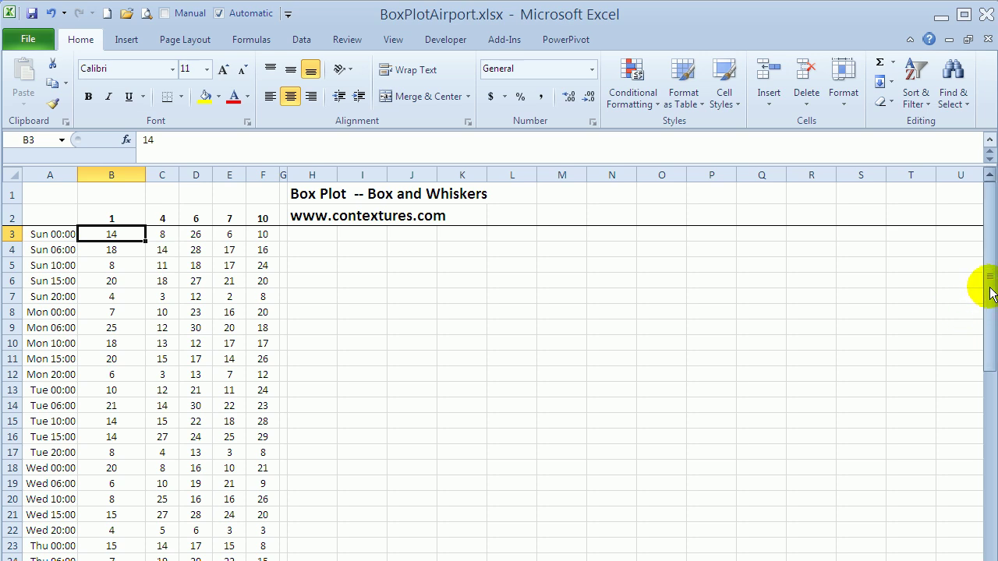
Step: Review the data rows and examine column B's Average, Min, Q1, Median, Q3 and Max formulas in rows 41 to 46
left_click_drag(990, 292, 983, 409)
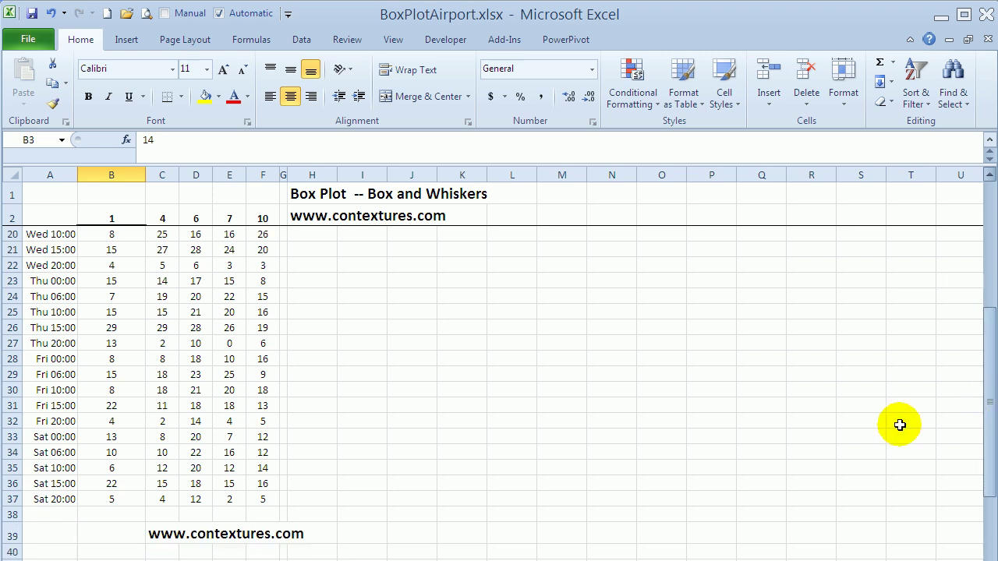
left_click(47, 214)
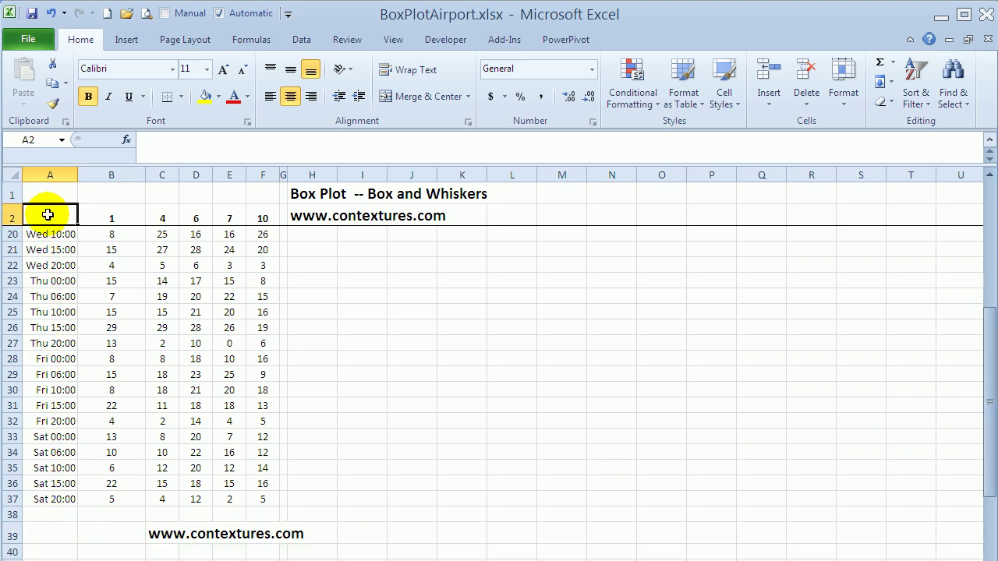
key("Down")
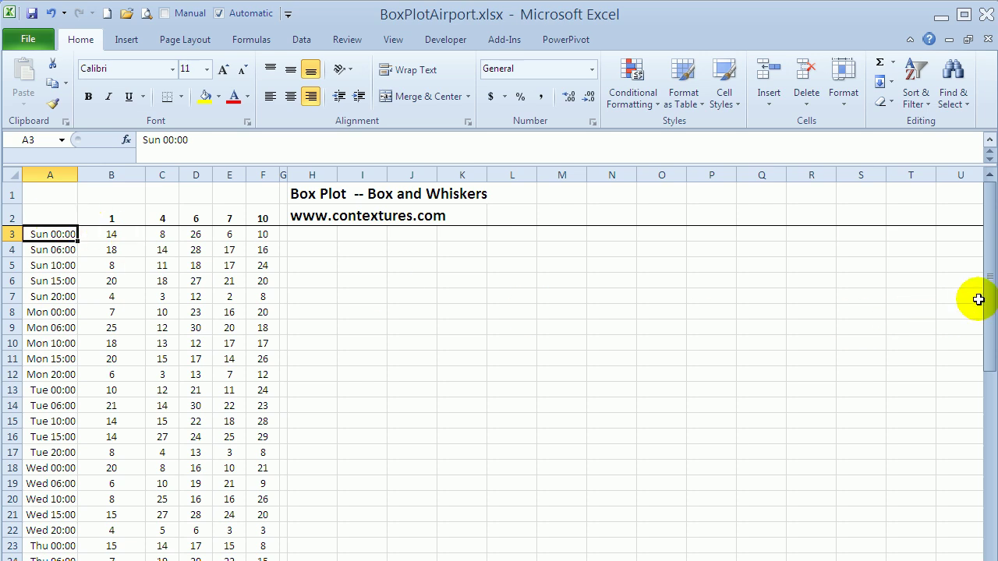
left_click_drag(986, 296, 983, 452)
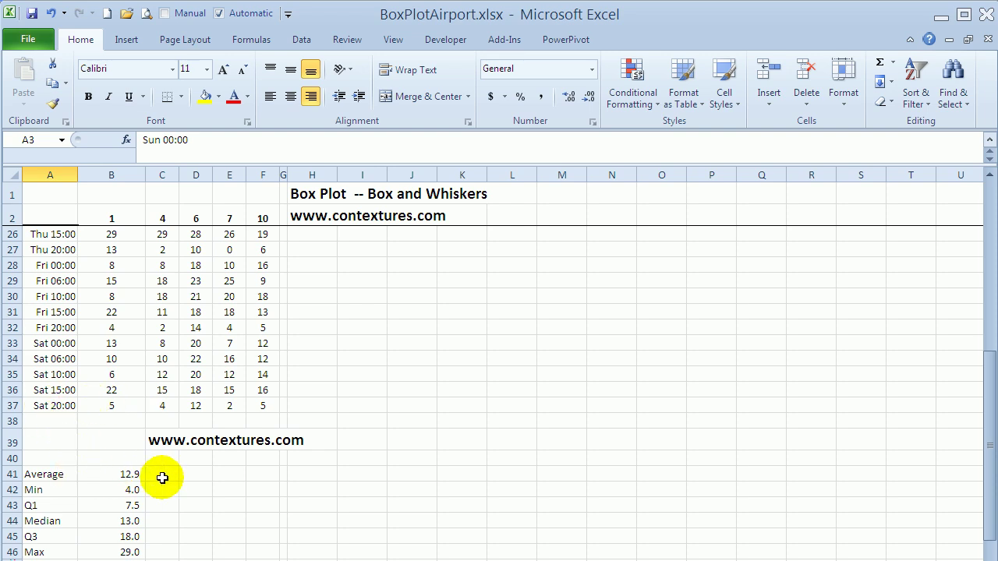
scroll(499, 393, "down", 4)
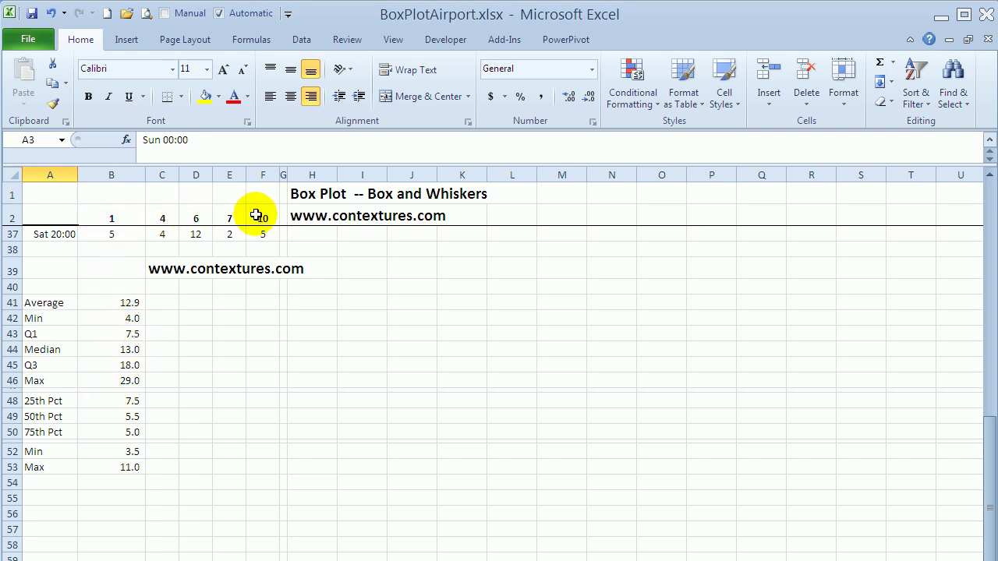
left_click(107, 303)
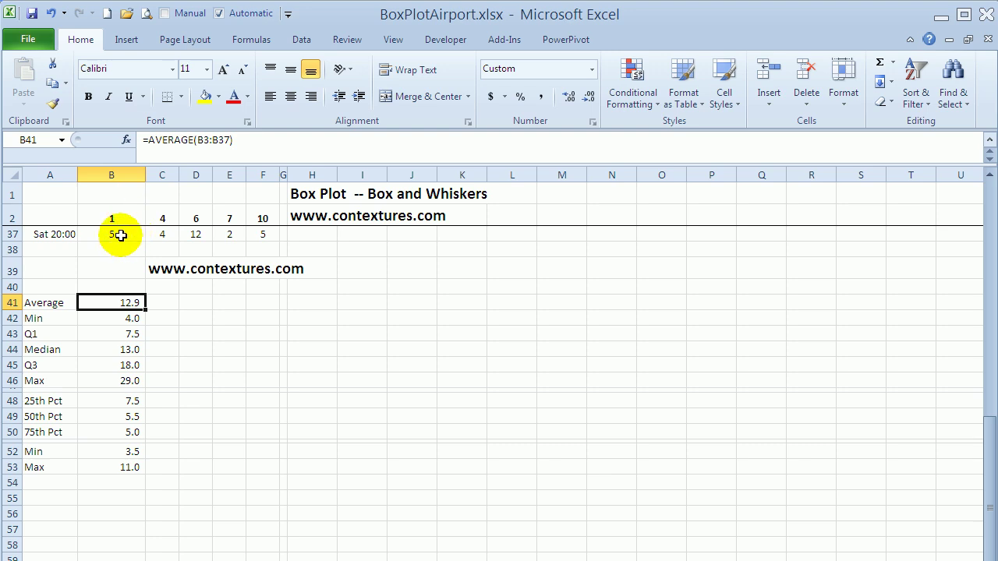
left_click(116, 318)
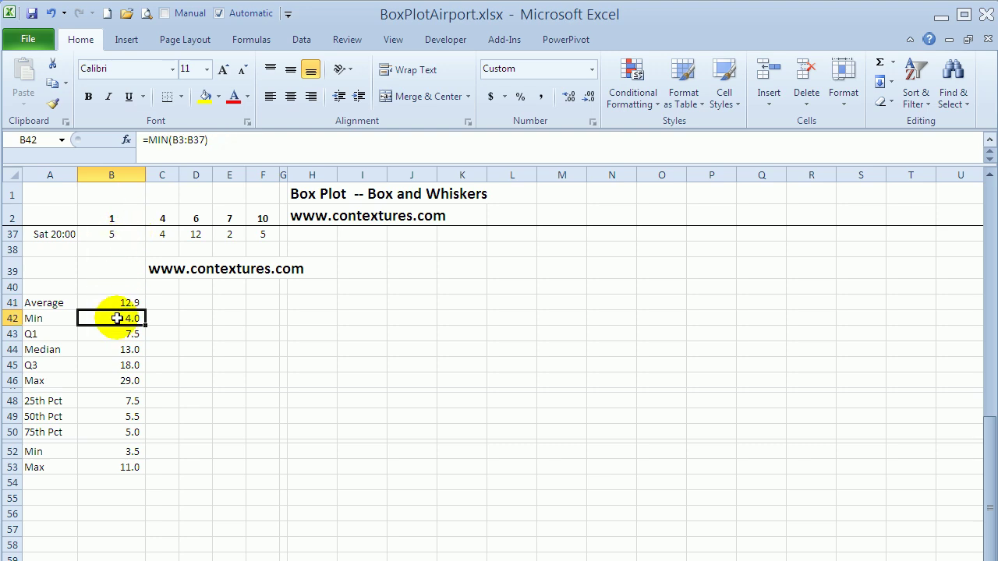
left_click(111, 382)
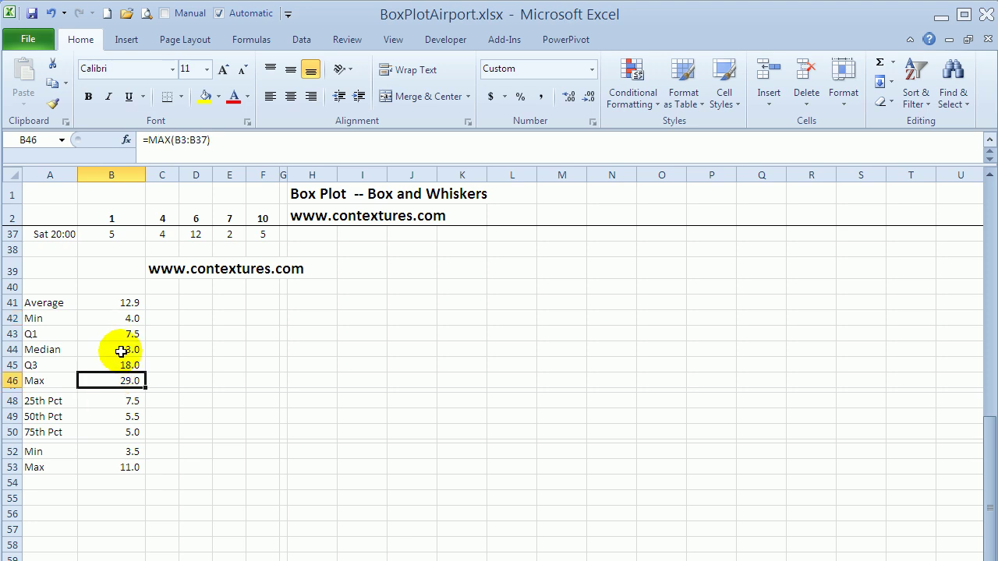
left_click(108, 349)
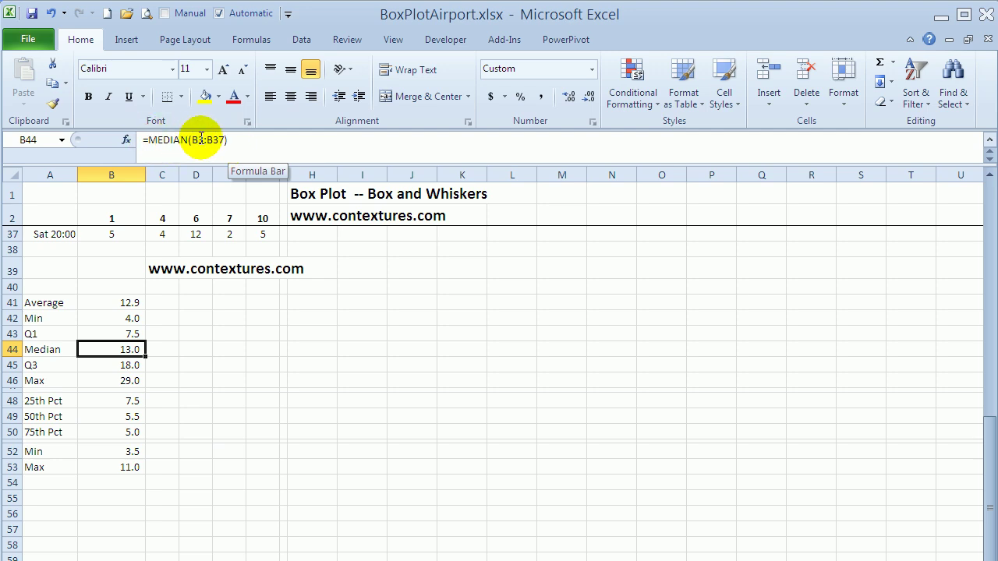
left_click(102, 334)
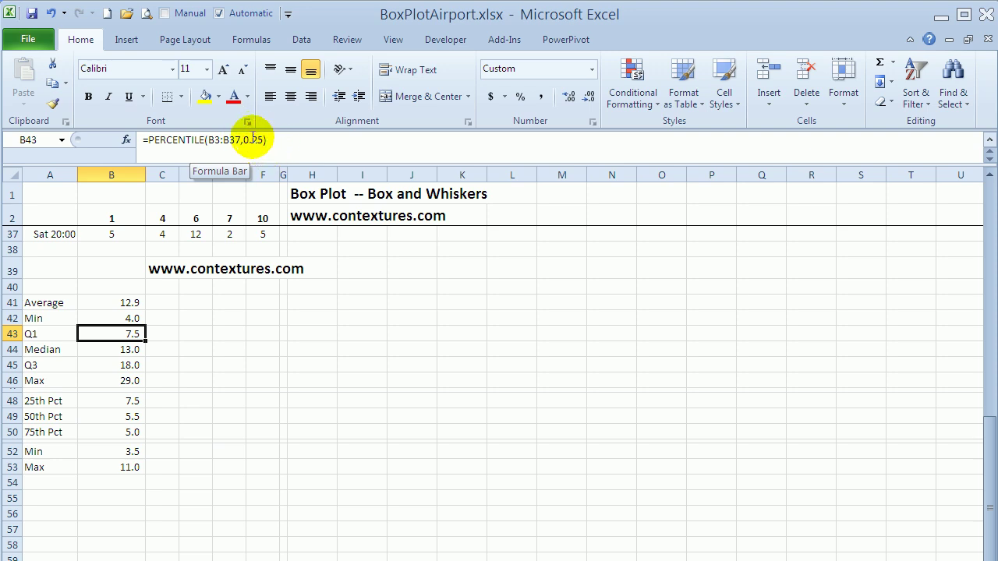
left_click(115, 375)
left_click(117, 364)
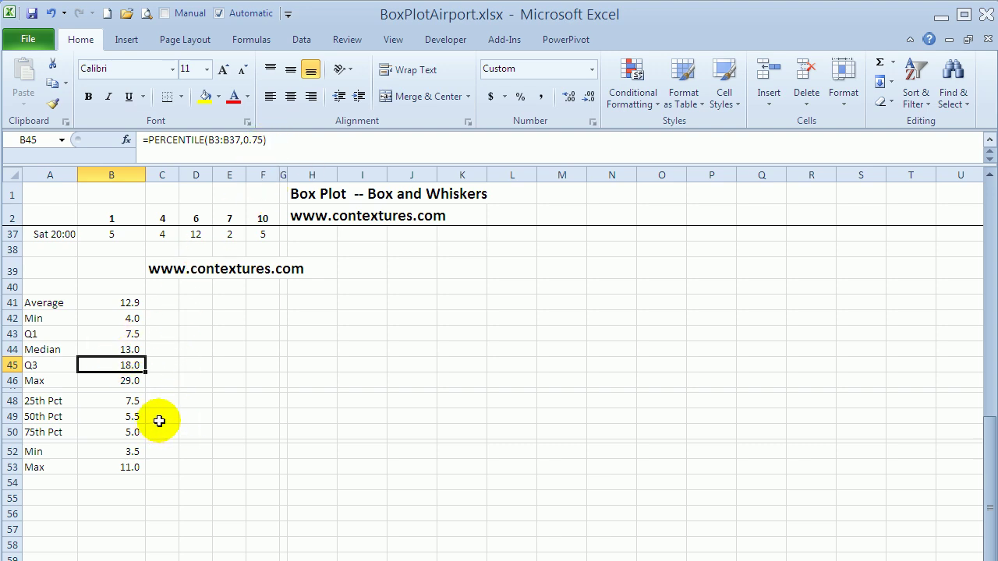
Step: Examine column B's 25th, 50th and 75th Pct formulas in rows 48 to 50 and the Min and Max formulas in rows 52 and 53
left_click(104, 403)
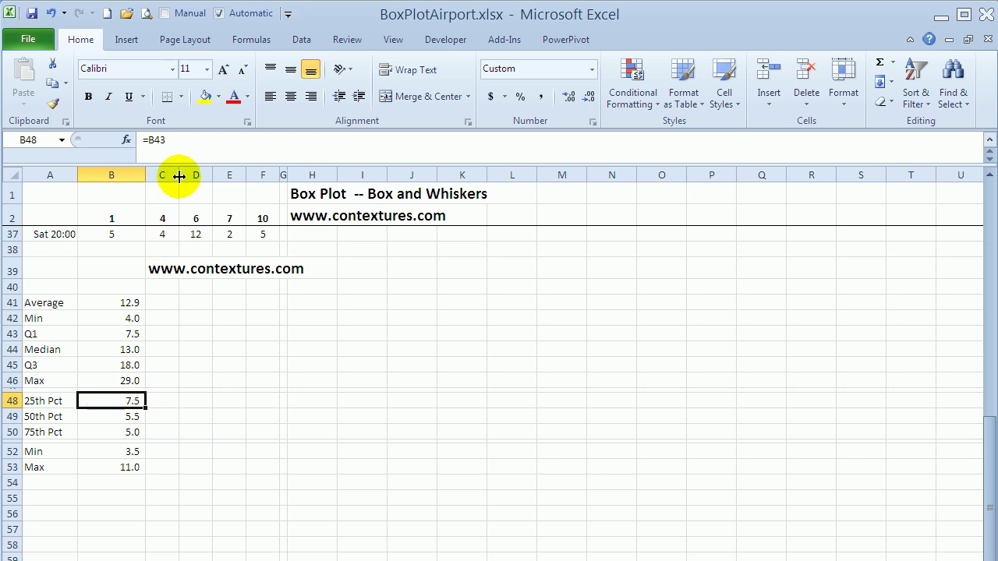
left_click(192, 139)
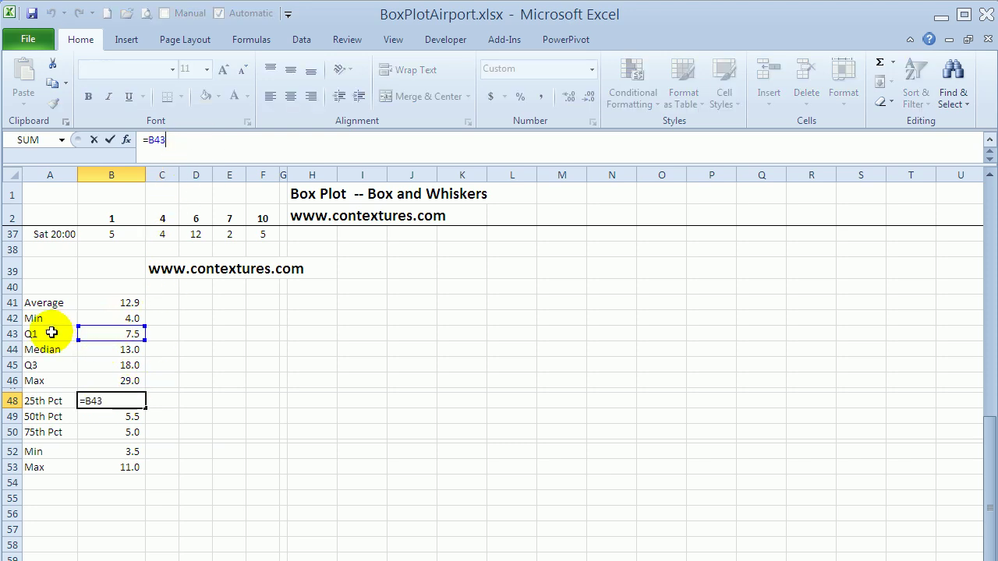
key("Return")
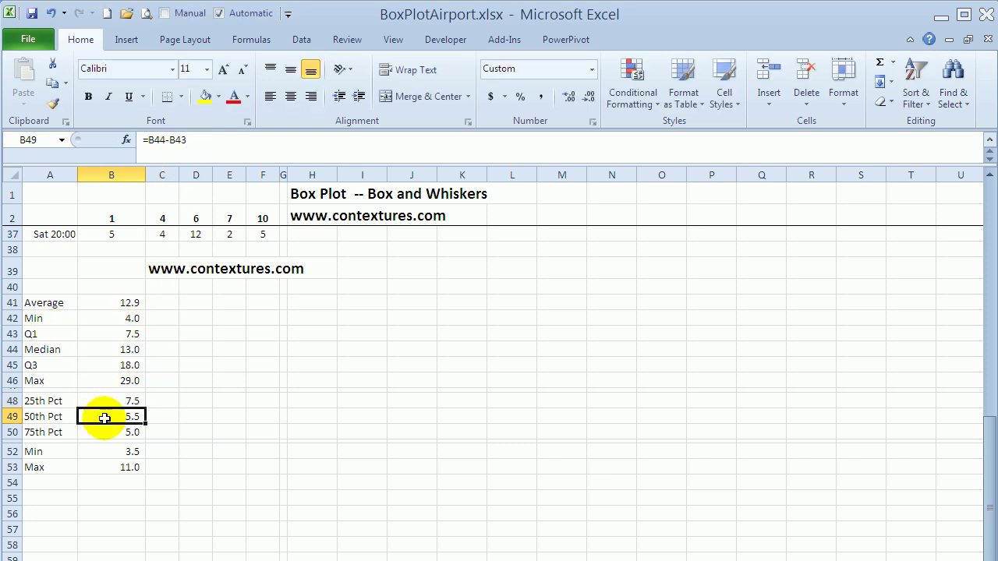
left_click(205, 140)
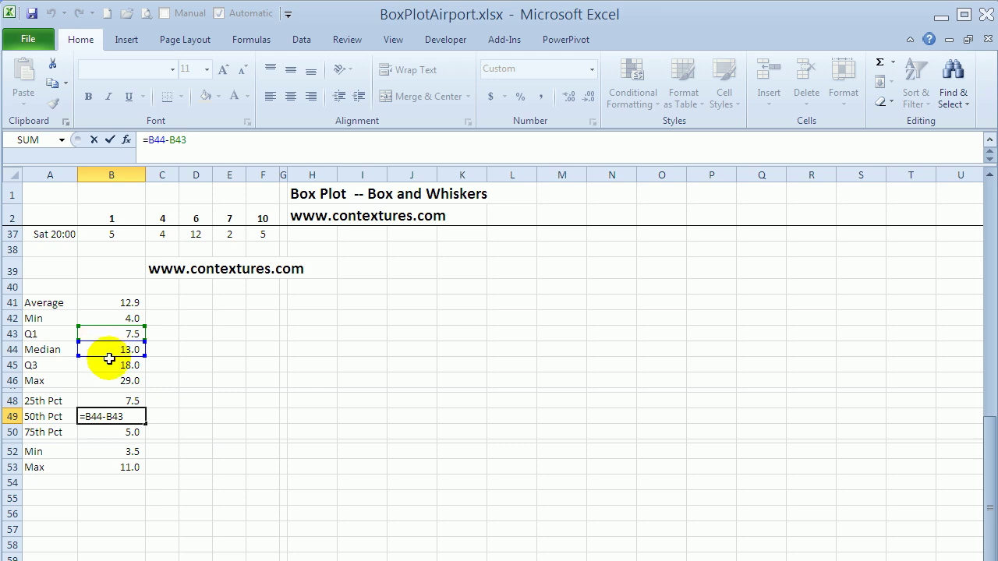
key("Return")
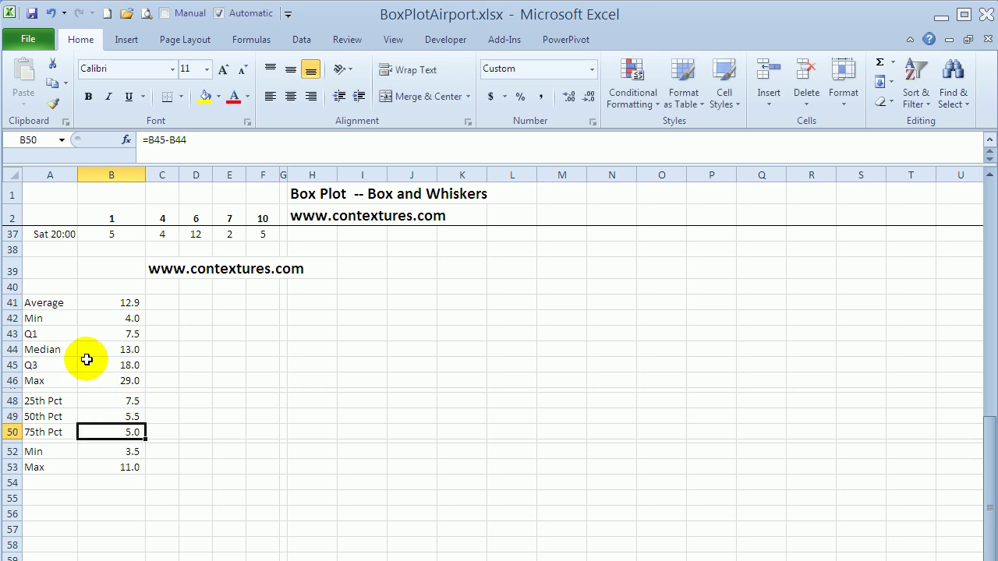
left_click(203, 139)
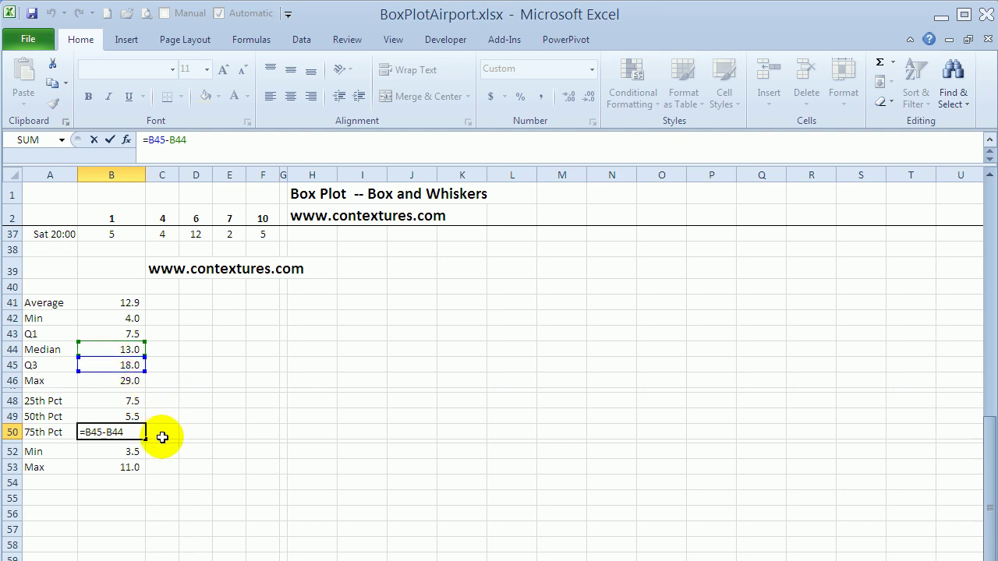
key("Return")
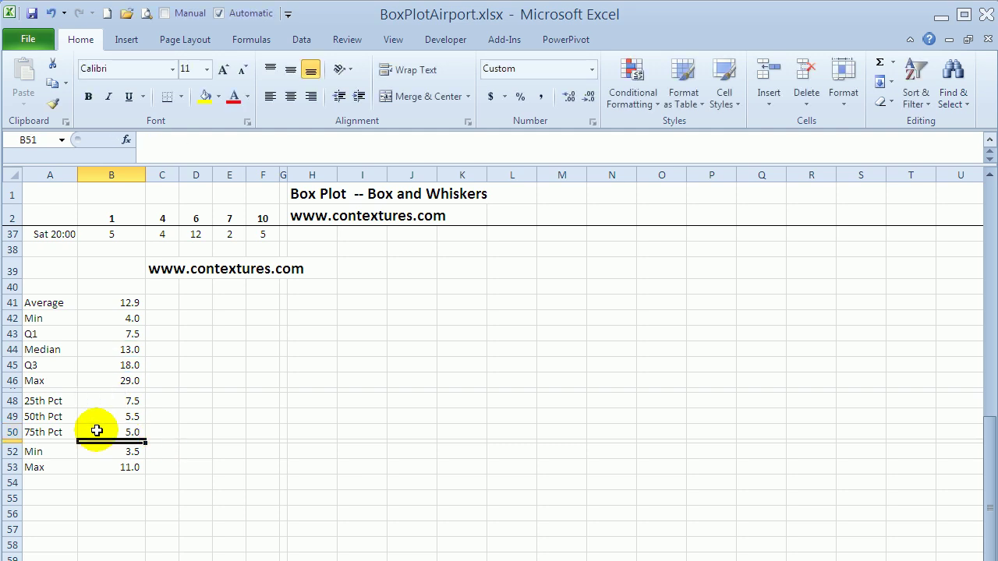
left_click(113, 452)
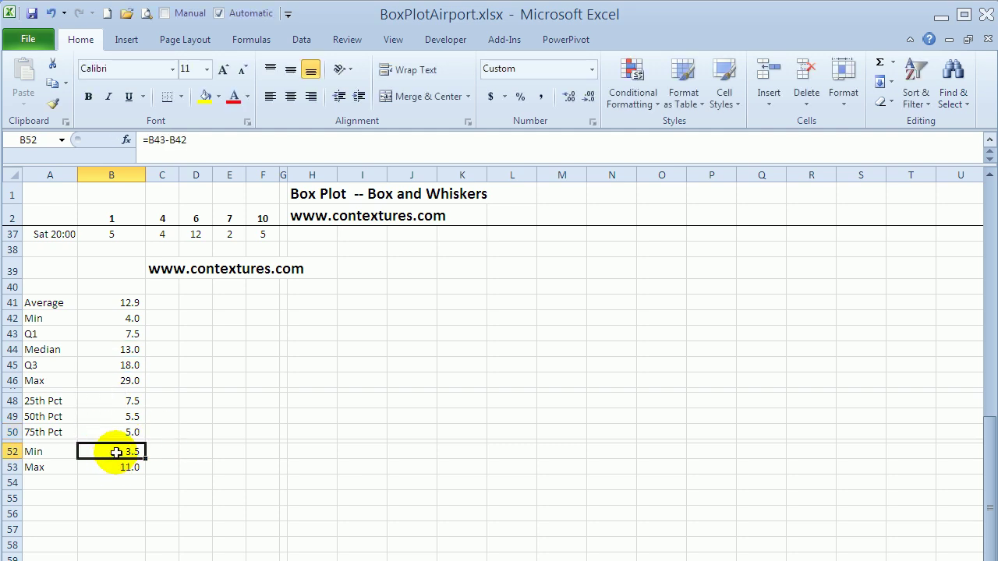
left_click(117, 468)
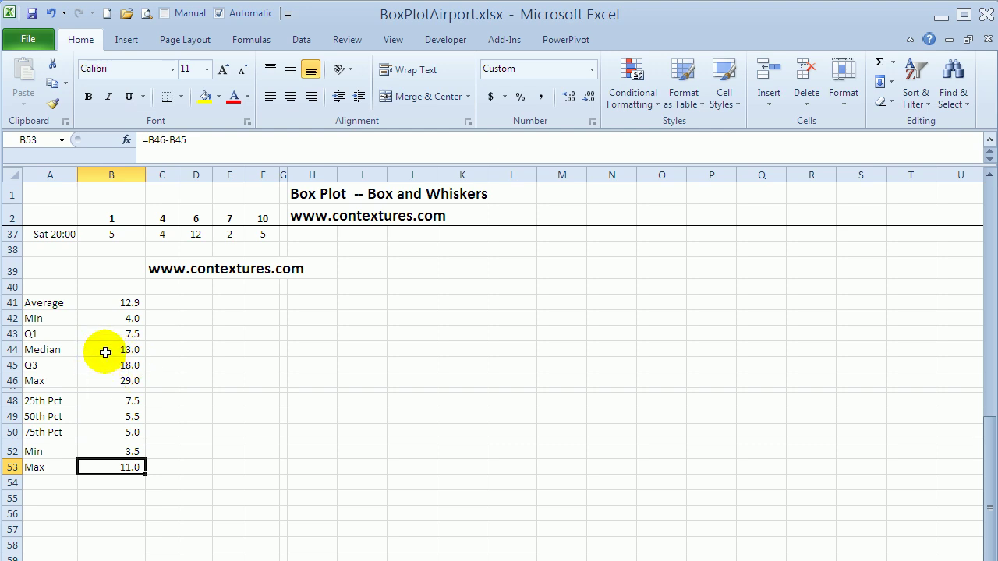
Step: Fill the summary formulas in B41:B53 across to columns C through F
left_click_drag(113, 301, 272, 450)
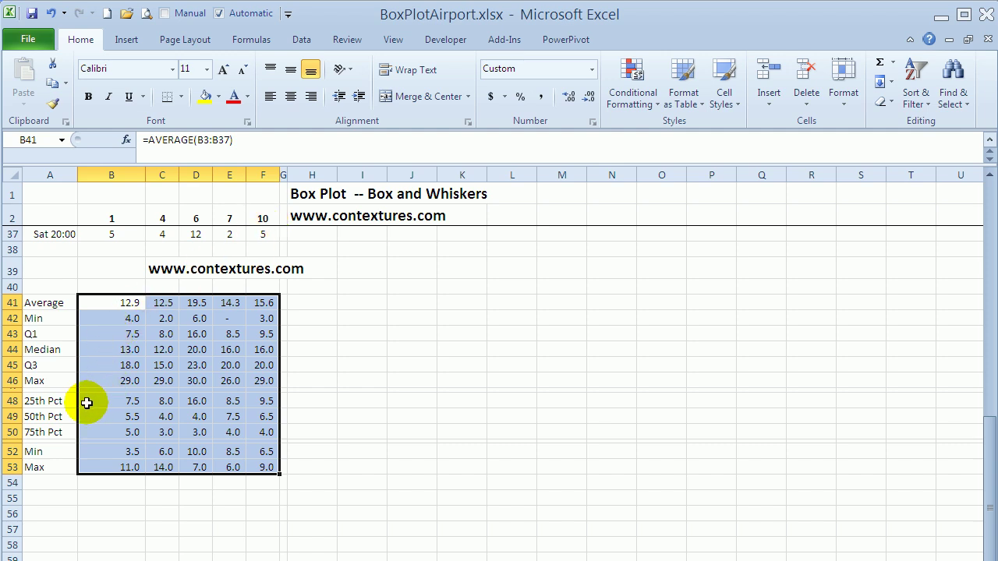
Step: Insert a 2-D stacked column chart from the headings A2:F2 and percentile rows A48:F50, and position it beside the summary table
left_click(45, 216)
left_click_drag(51, 213, 256, 213)
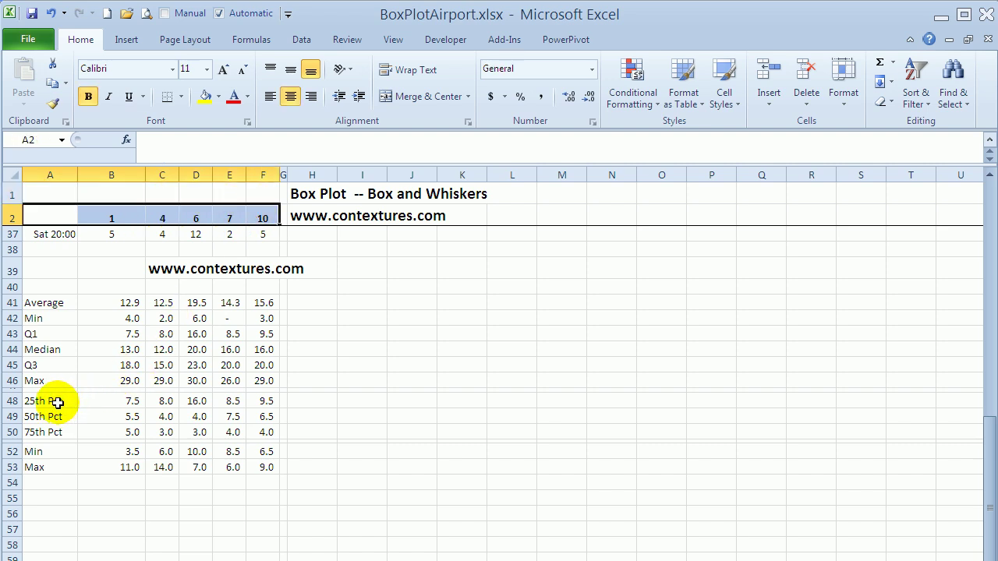
left_click_drag(46, 400, 268, 430)
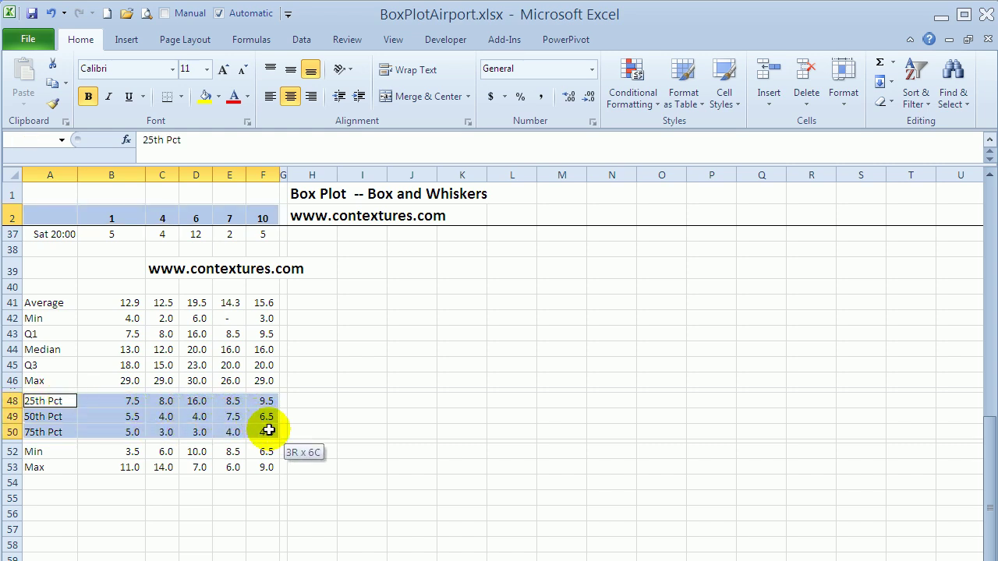
left_click_drag(268, 430, 275, 430)
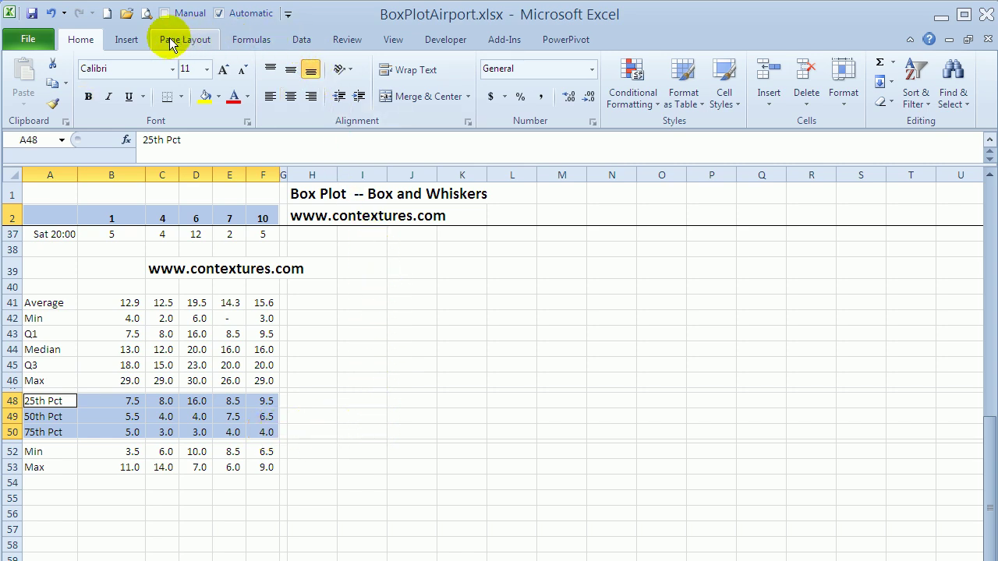
left_click(127, 40)
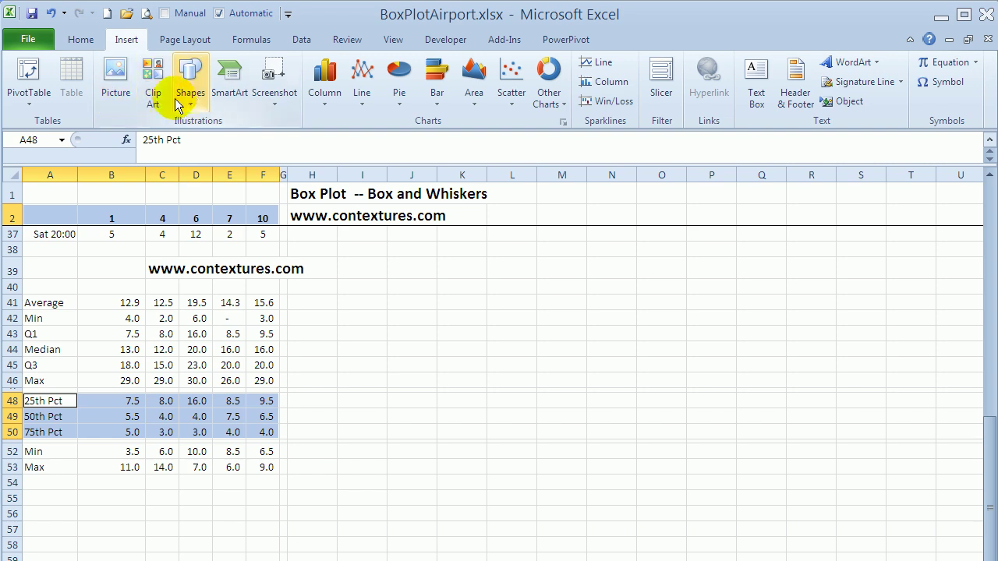
left_click(322, 92)
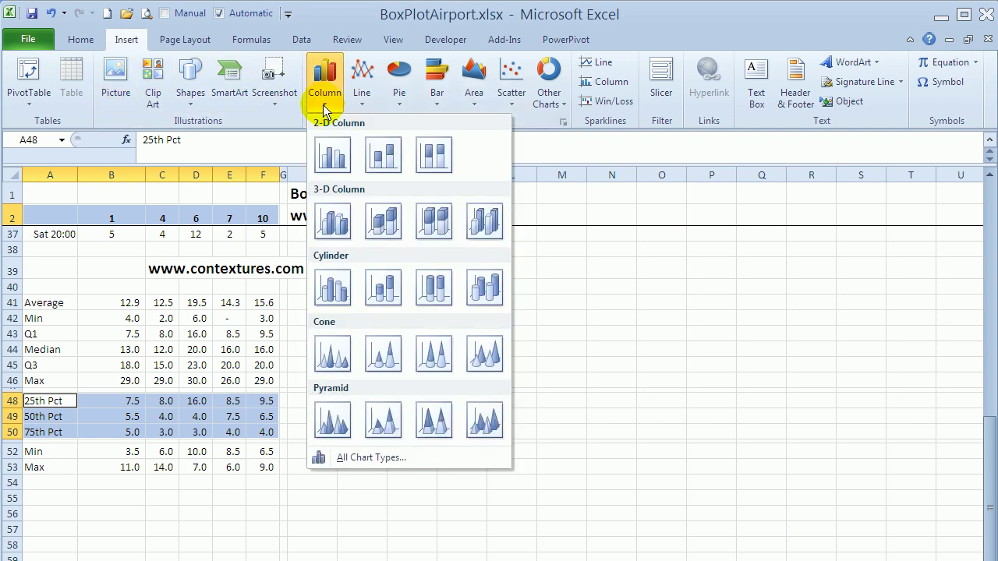
left_click(373, 164)
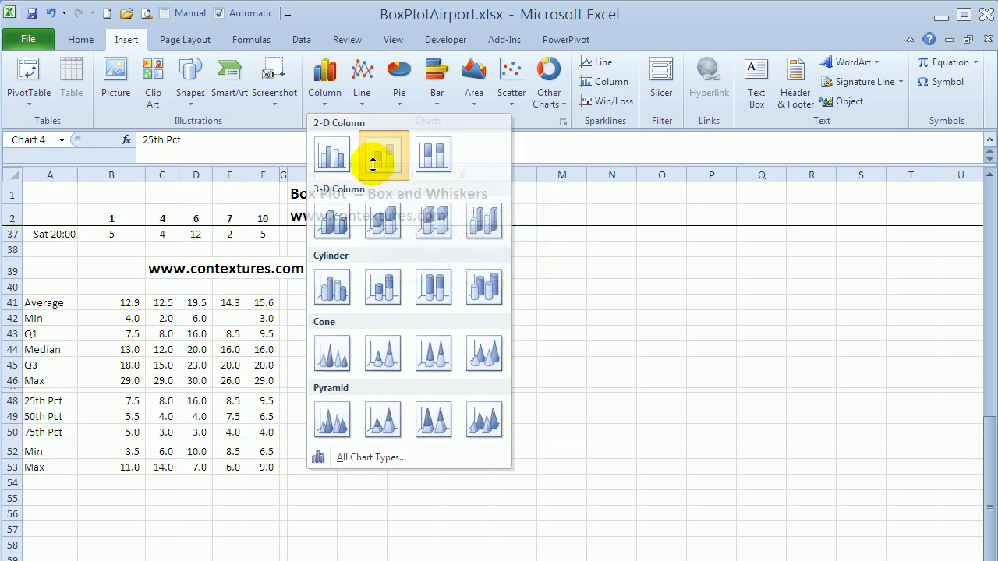
left_click_drag(408, 305, 383, 279)
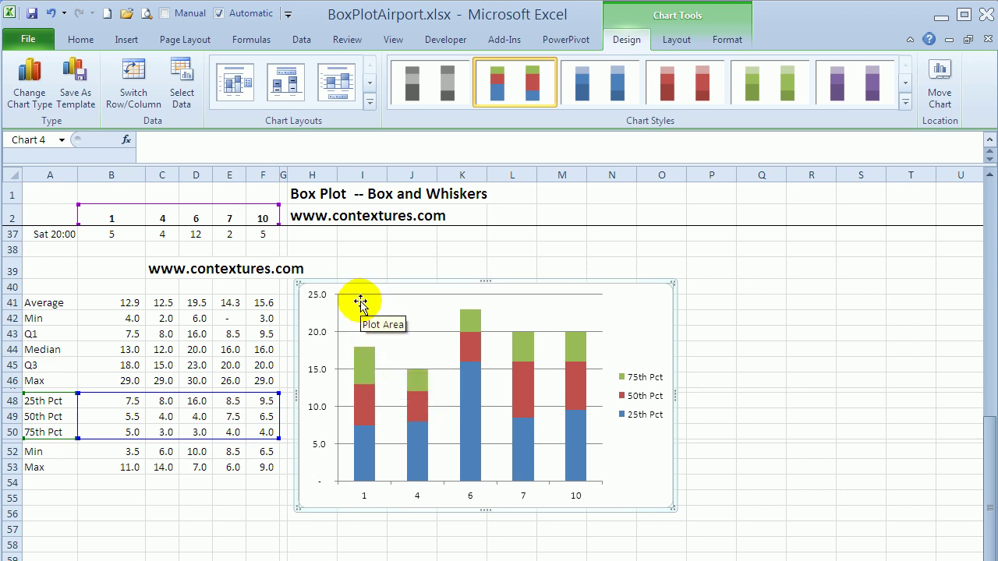
Step: Add vertical error bars to the chart's 75th Pct series, with the direction set to Plus
left_click(363, 367)
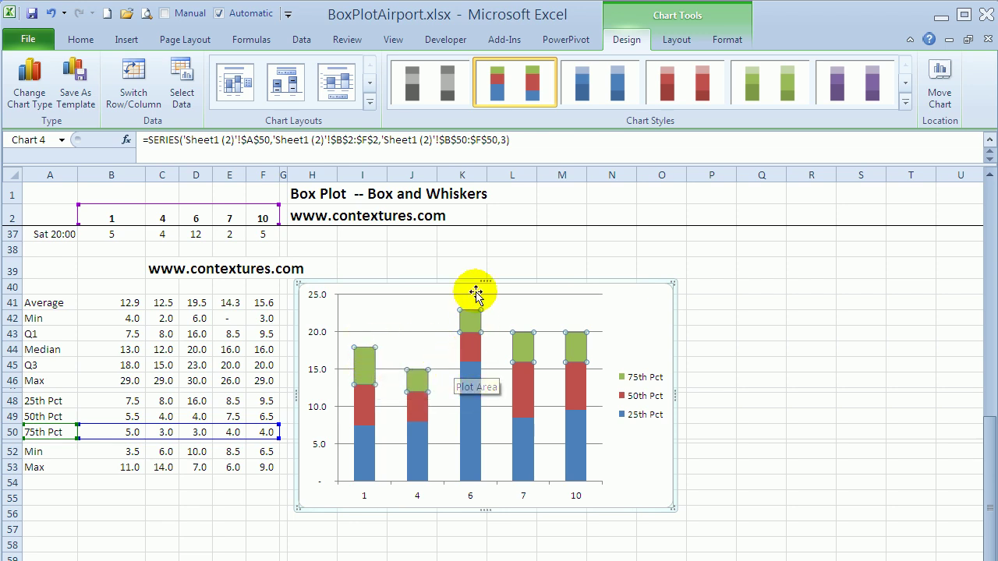
left_click(676, 40)
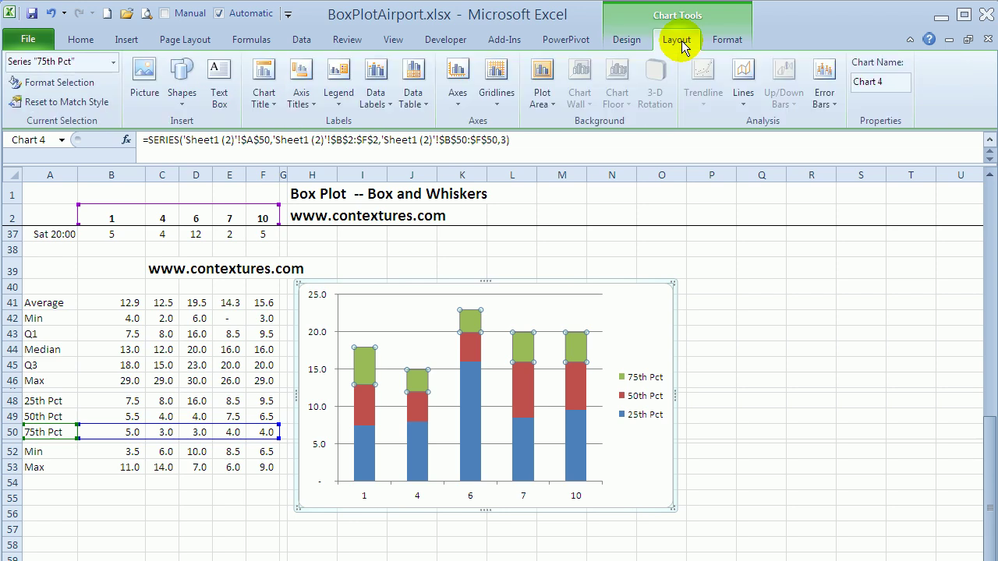
left_click(832, 107)
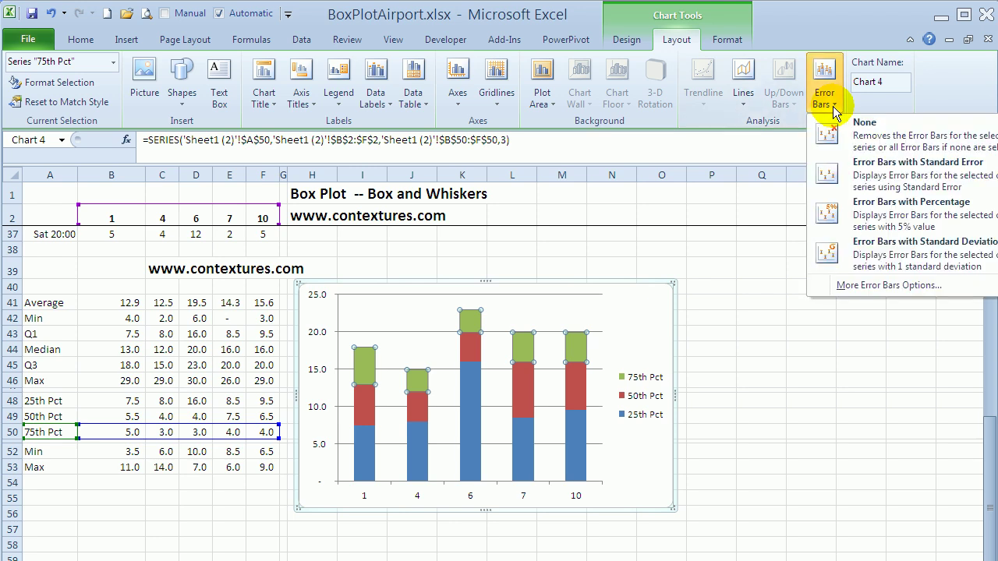
left_click(836, 287)
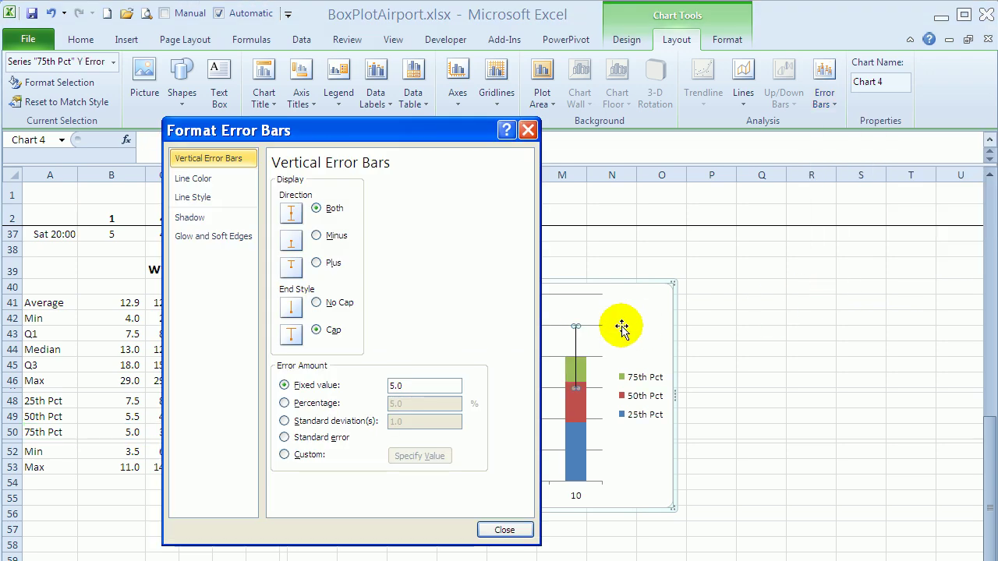
left_click_drag(453, 138, 733, 150)
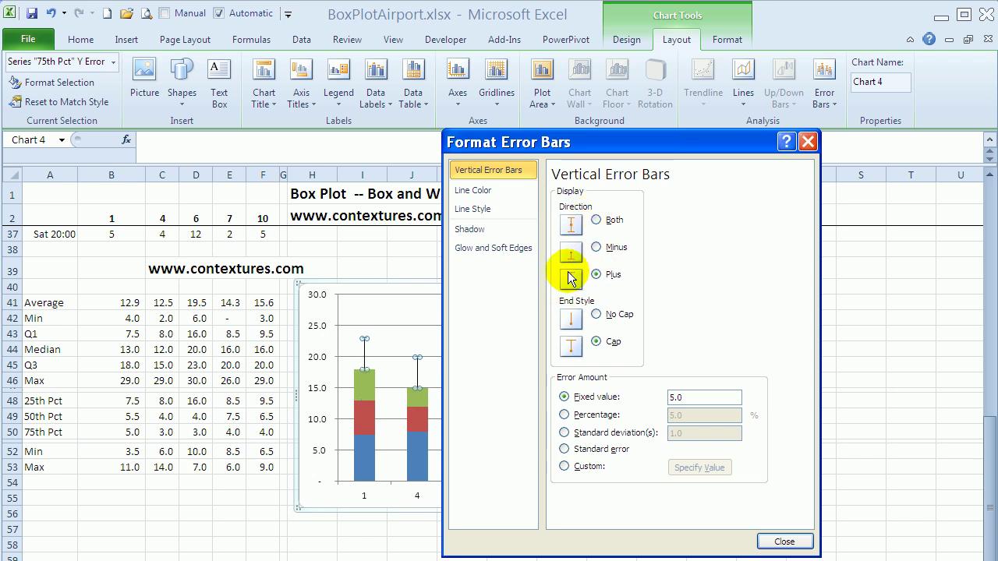
Step: Set a custom error amount for the 75th Pct error bars, using the Max row B53:F53 as the positive error value
left_click(564, 468)
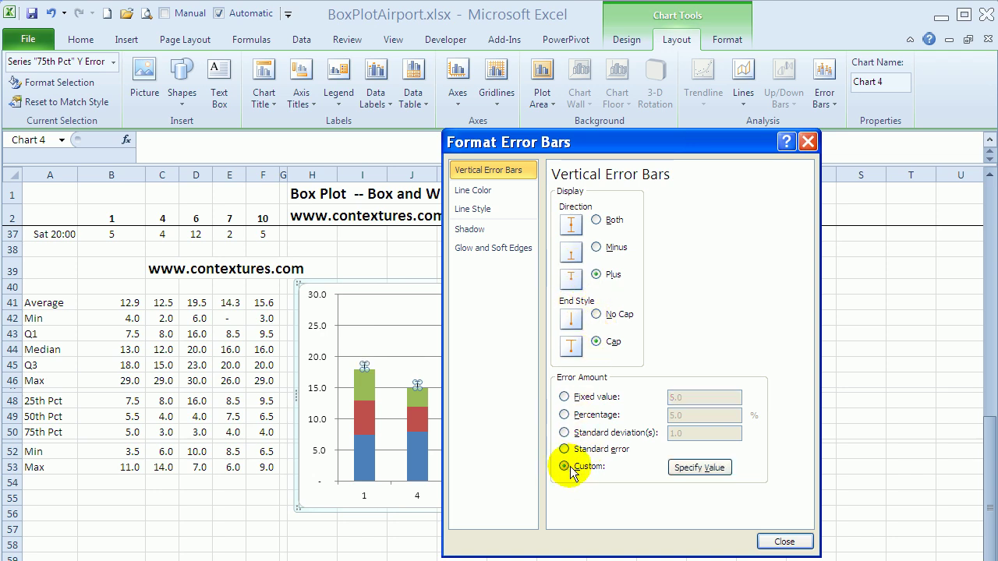
left_click(696, 470)
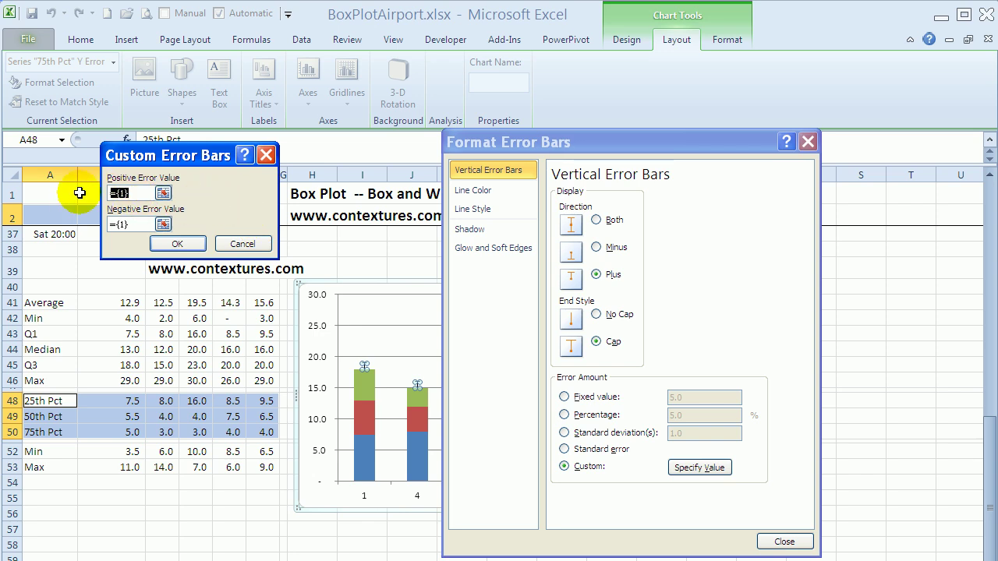
key("Delete")
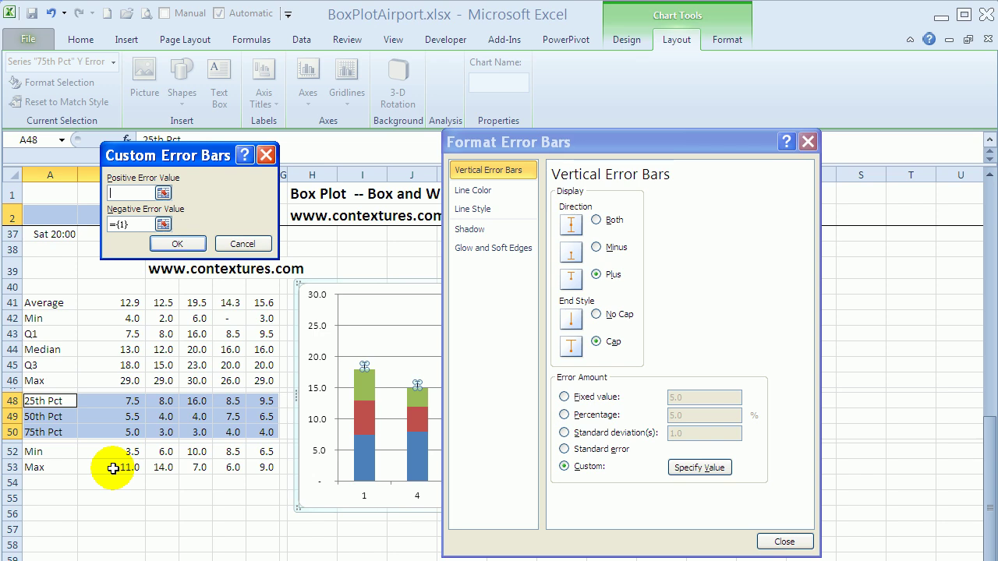
left_click_drag(113, 468, 259, 467)
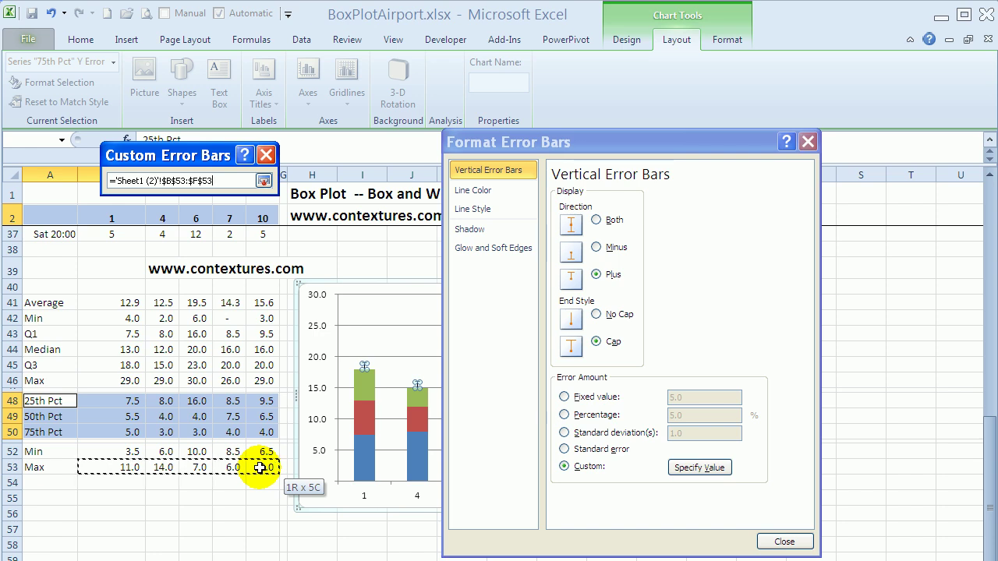
key("Return")
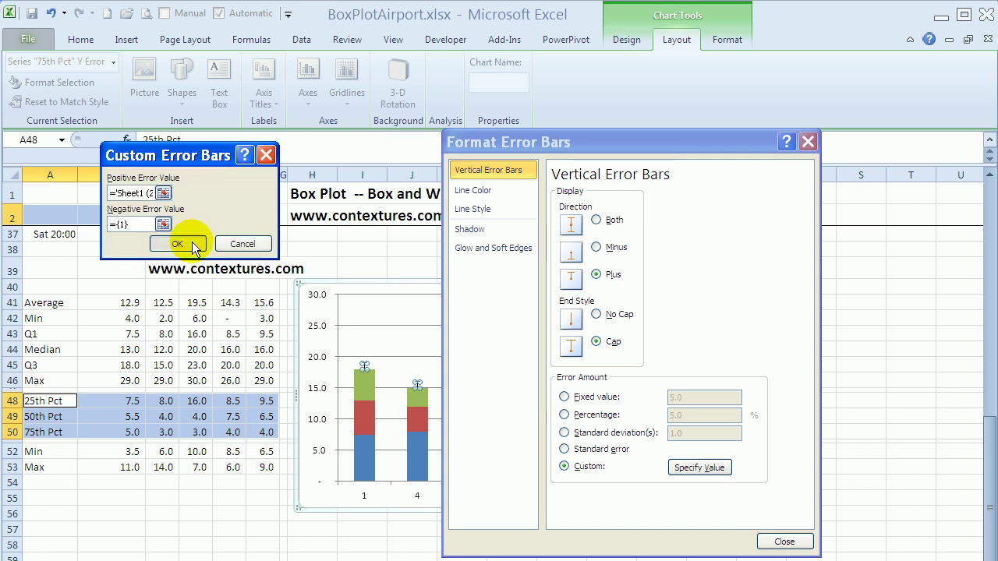
left_click(192, 242)
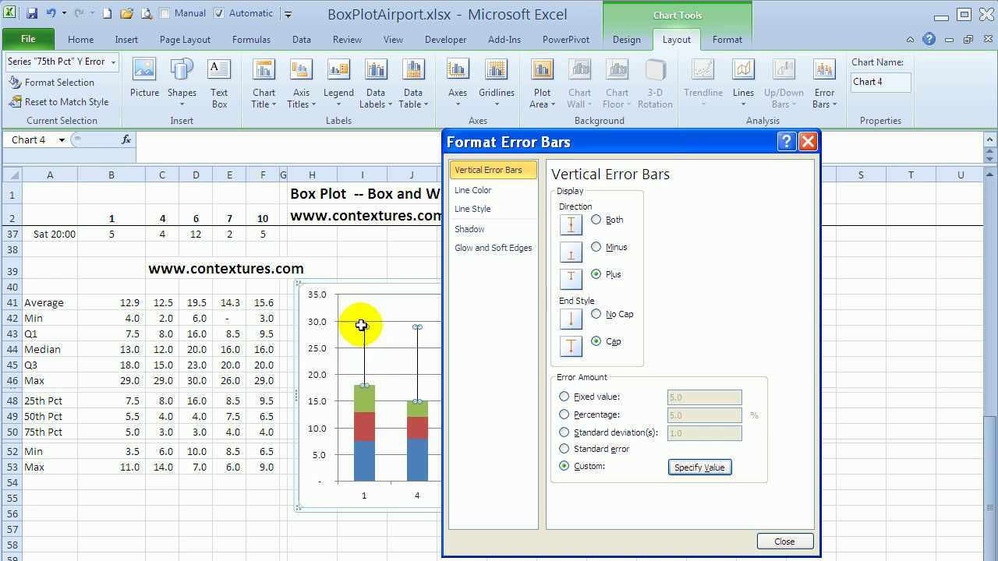
Step: Add vertical error bars to the chart's 25th Pct series, with the direction set to Minus
left_click(364, 453)
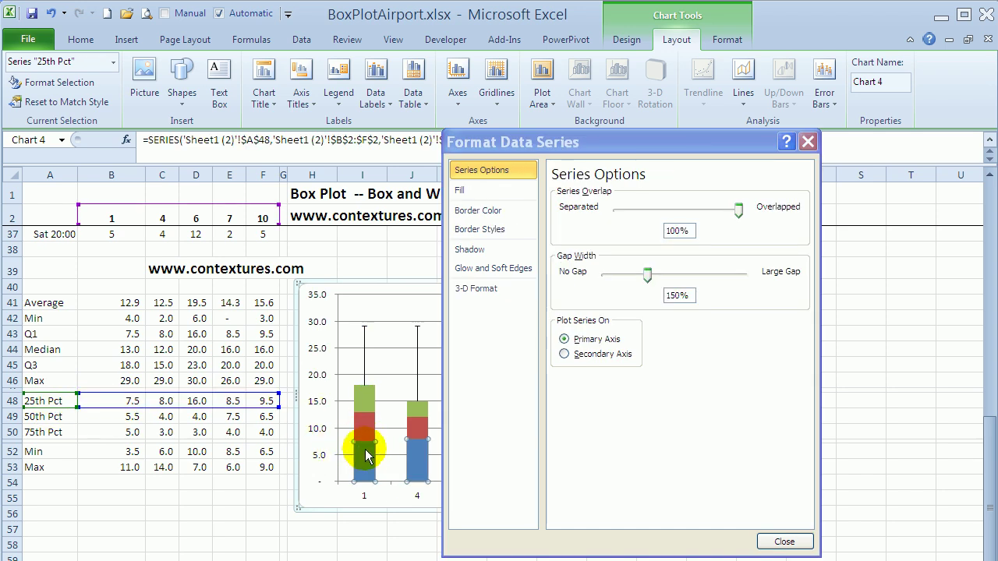
left_click(808, 141)
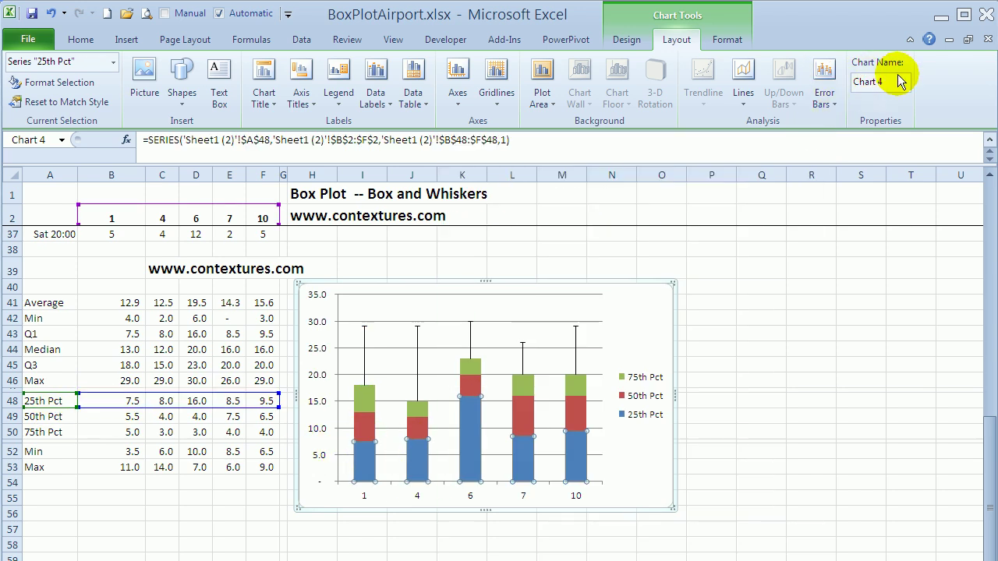
left_click(835, 104)
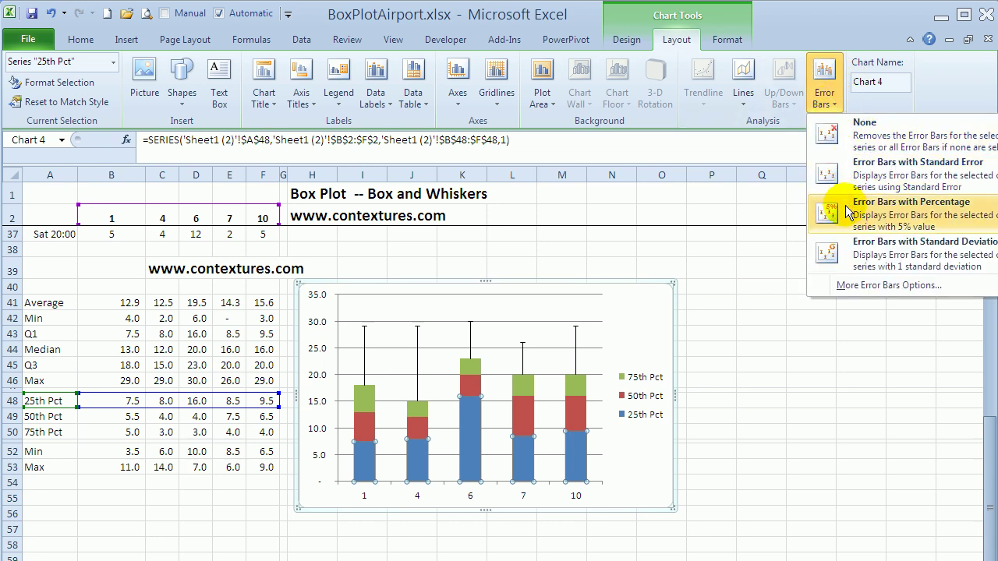
left_click(845, 286)
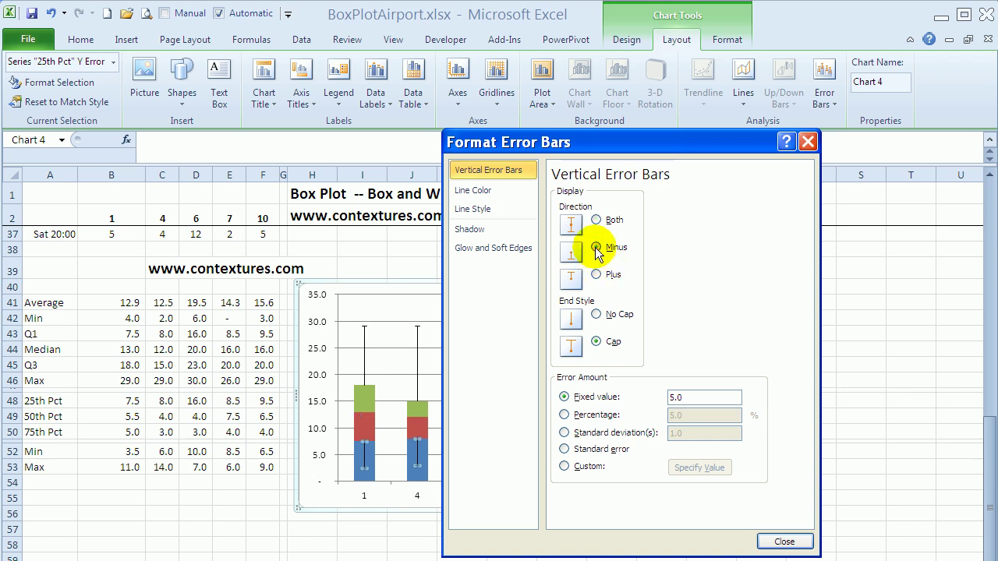
Step: Set a custom error amount for the 25th Pct error bars, using the Min row B52:F52 as the negative error value
left_click(592, 467)
left_click(700, 469)
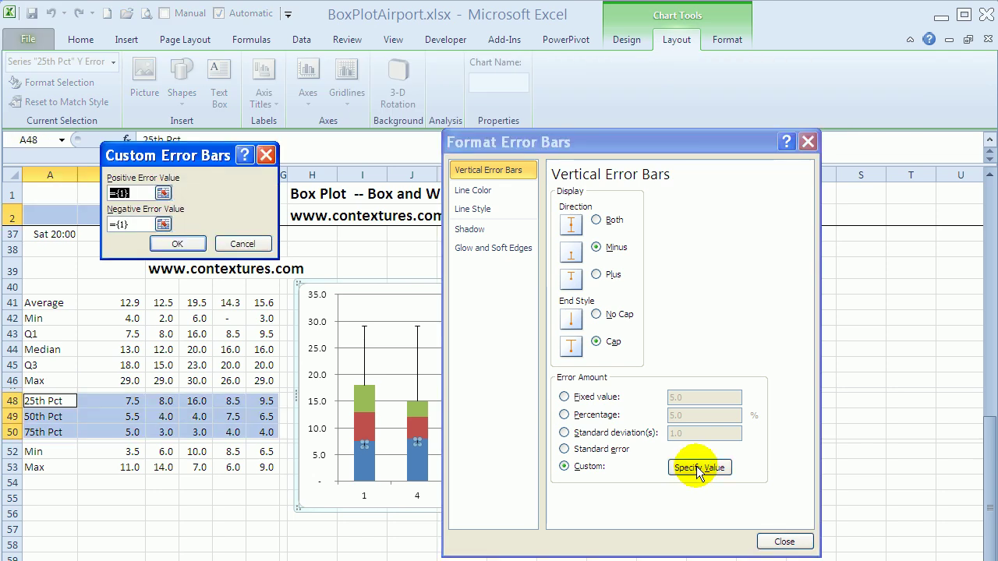
left_click(125, 224)
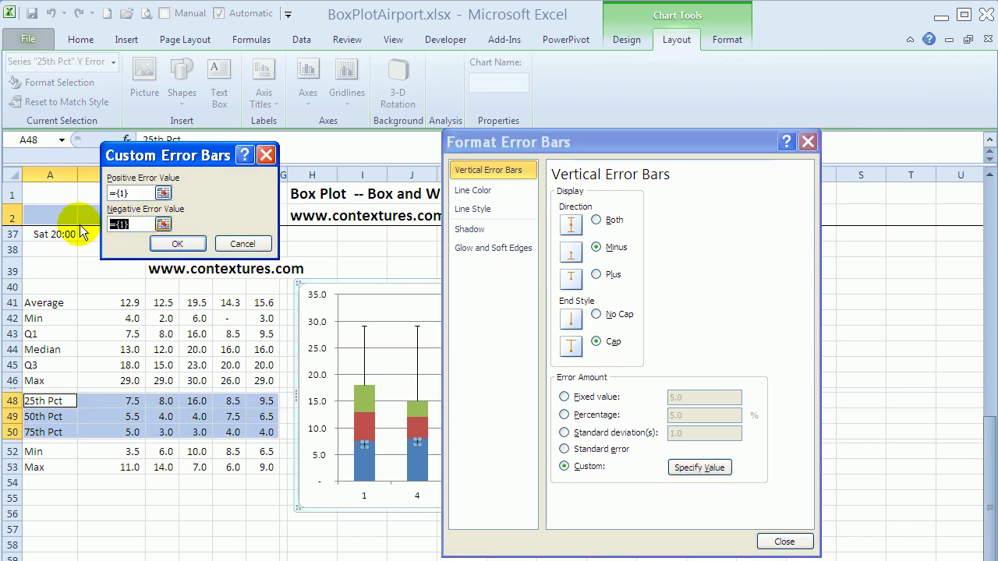
key("BackSpace")
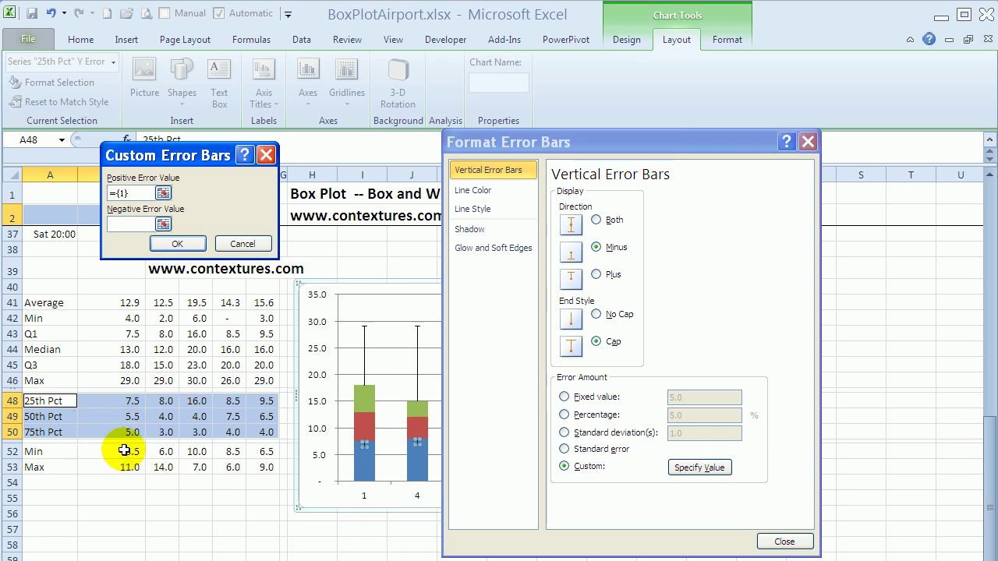
left_click_drag(122, 450, 273, 452)
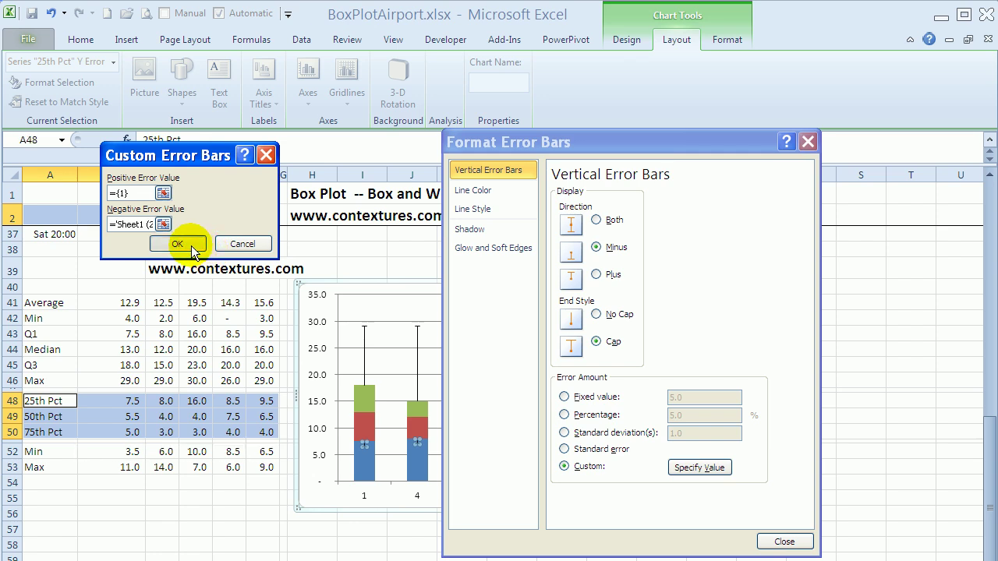
left_click(192, 243)
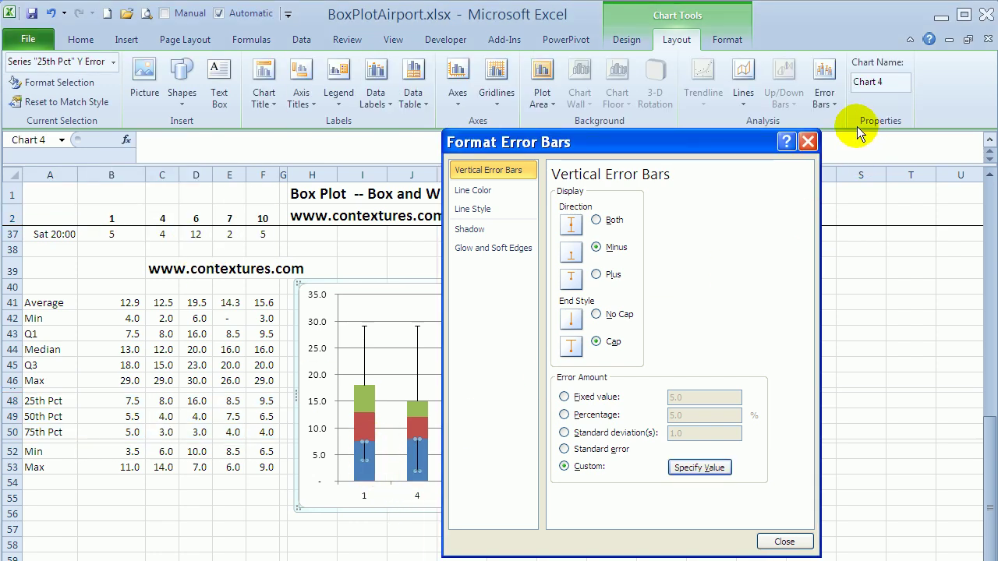
left_click(807, 142)
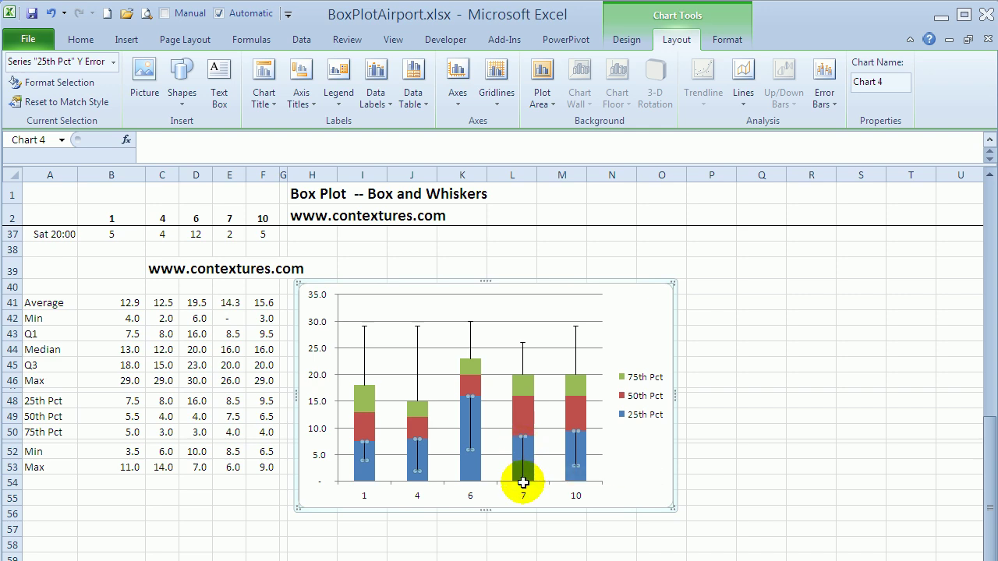
Step: Set the 25th Pct series columns to No Fill and deselect the chart
left_click(370, 479)
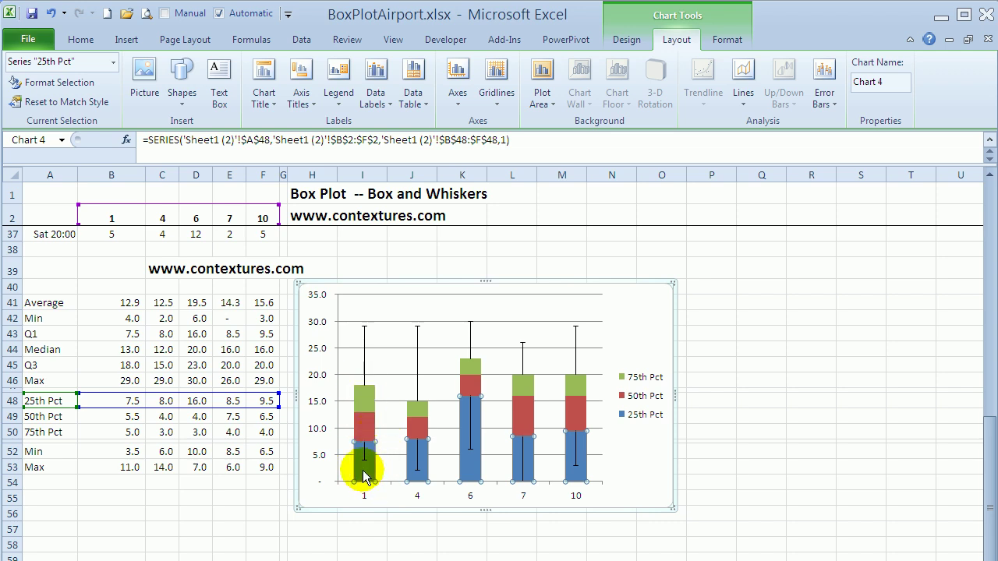
mouse_move(371, 477)
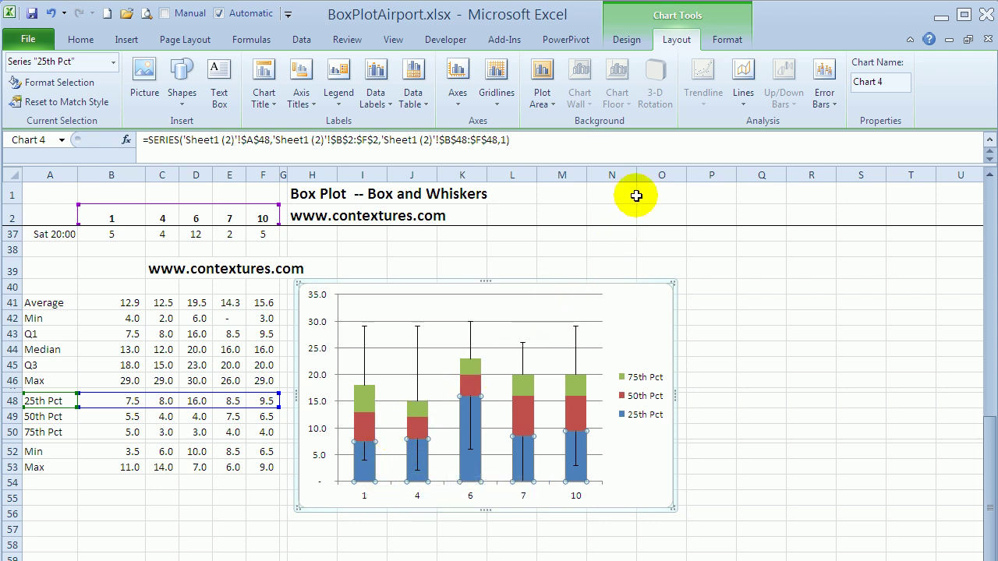
left_click(722, 40)
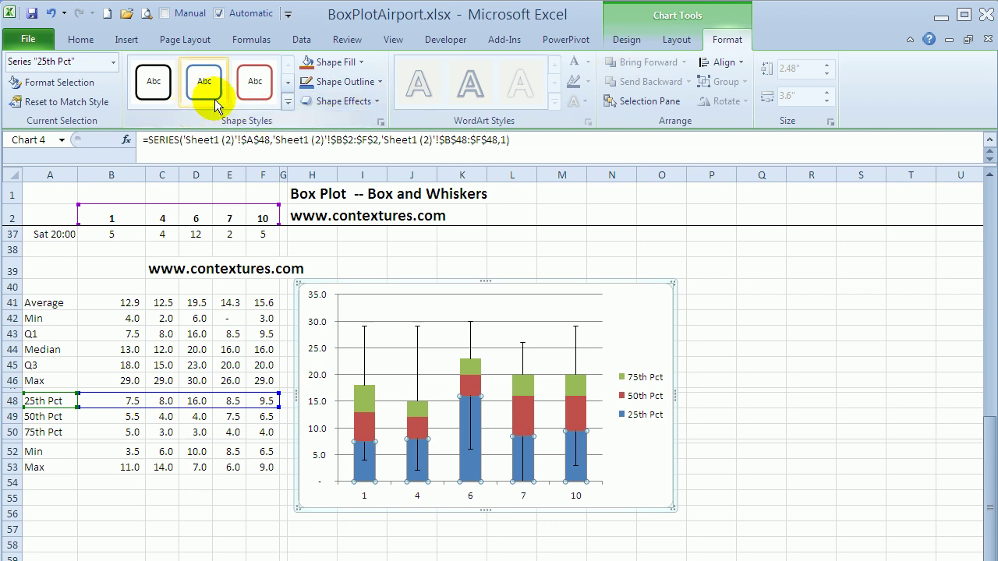
left_click(361, 64)
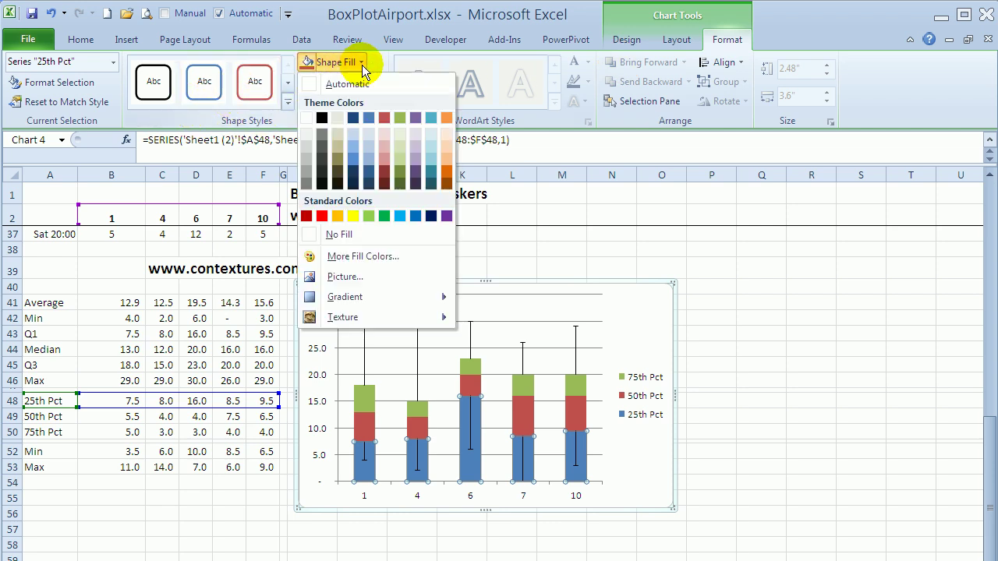
left_click(338, 234)
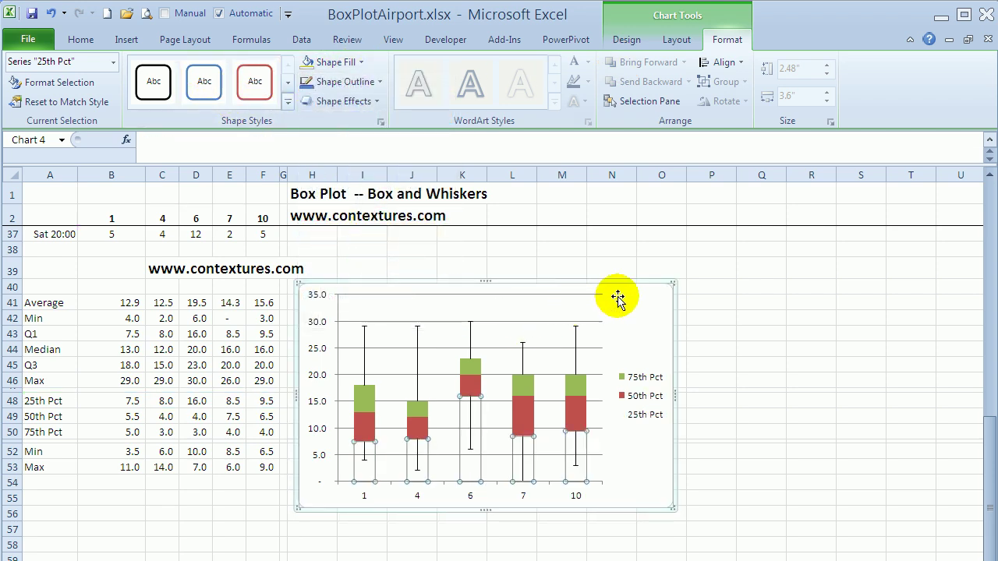
left_click(575, 265)
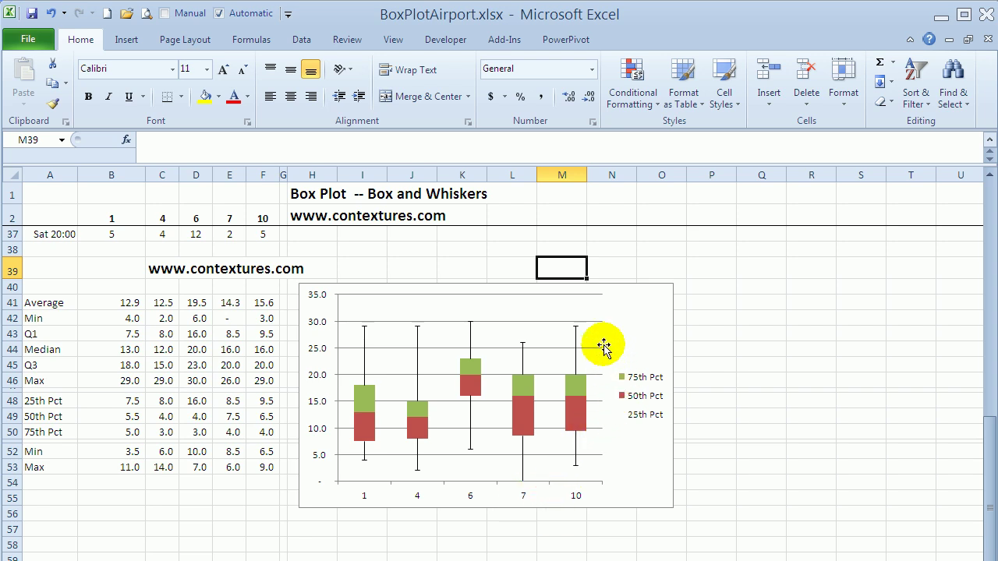
Step: Turn off the legend of the box plot chart
left_click(637, 301)
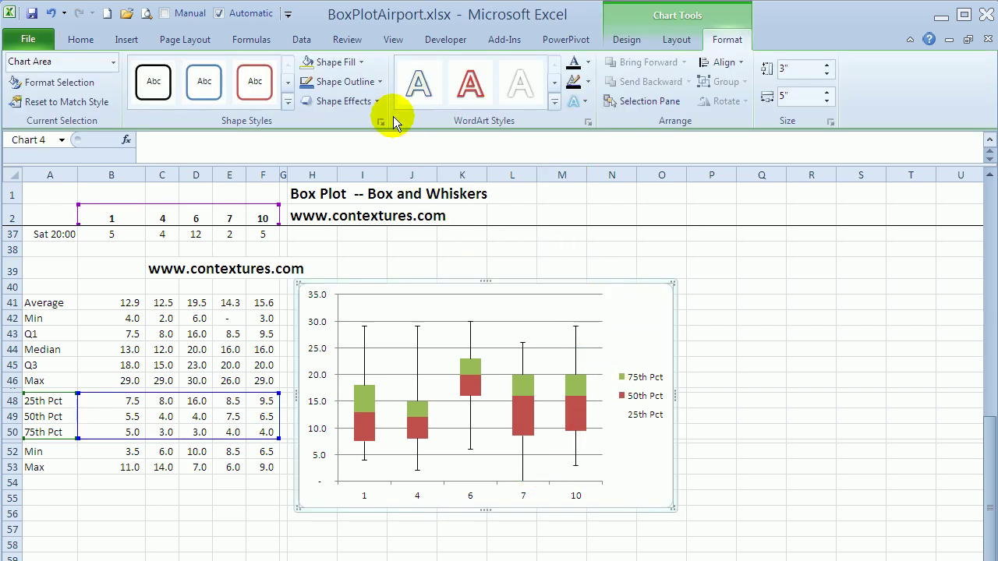
left_click(676, 41)
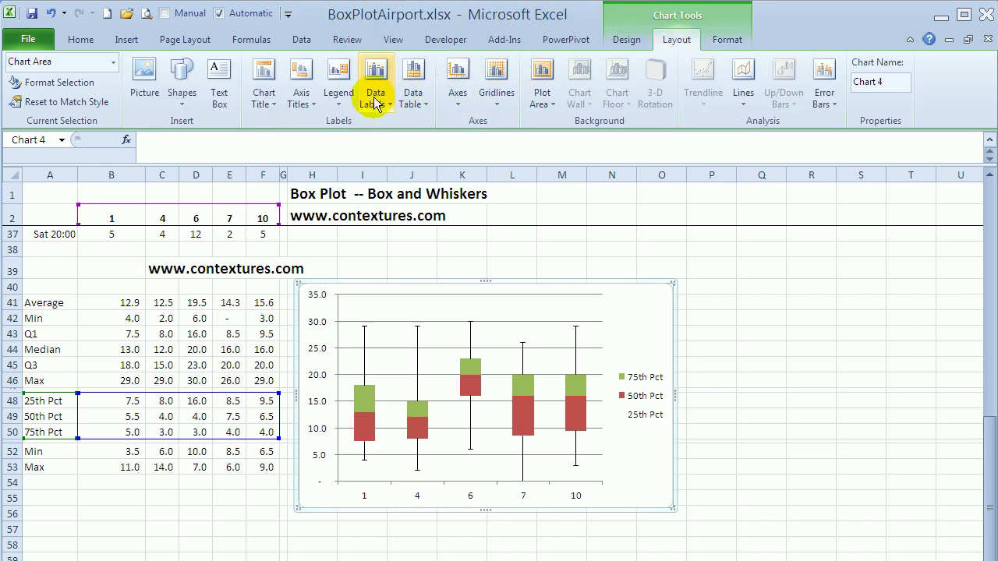
left_click(343, 108)
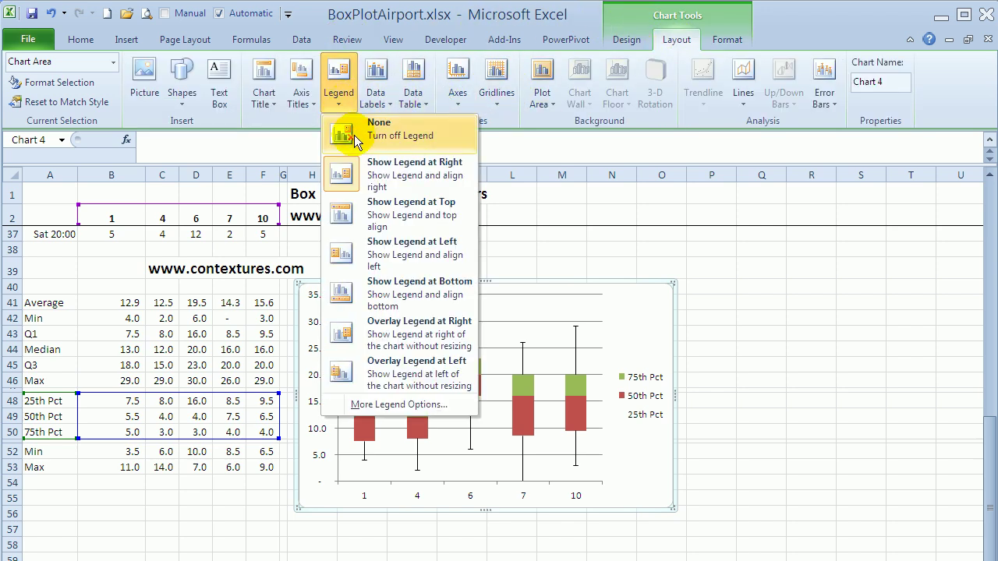
left_click(354, 132)
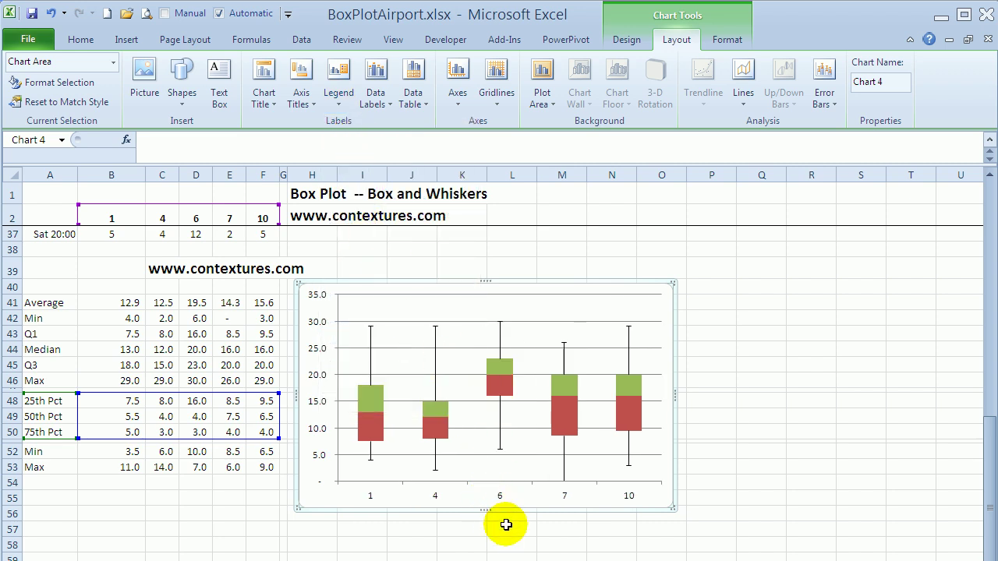